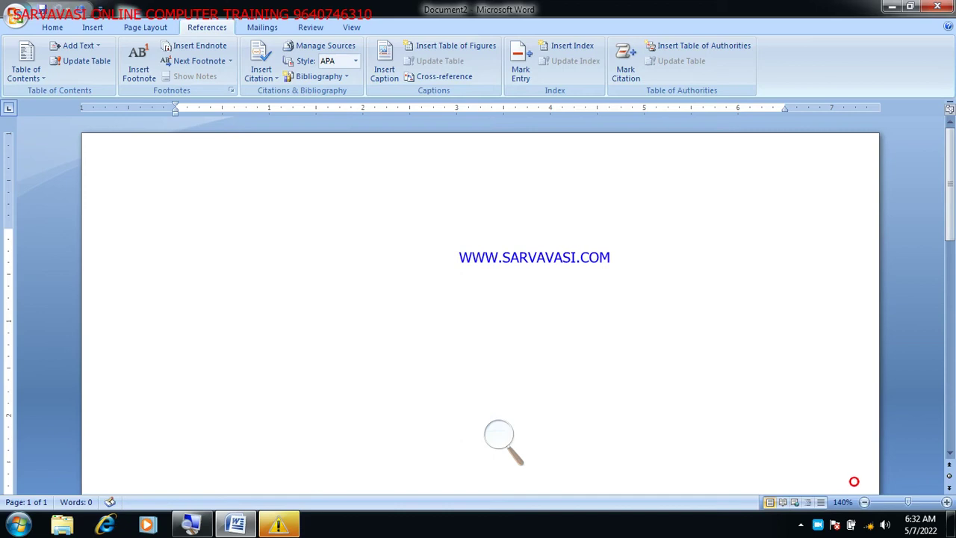
Step: Reset the zoom to 140% and type 'Computer' at the top of the empty page
{"action": "left_click", "coordinate": [498, 437]}
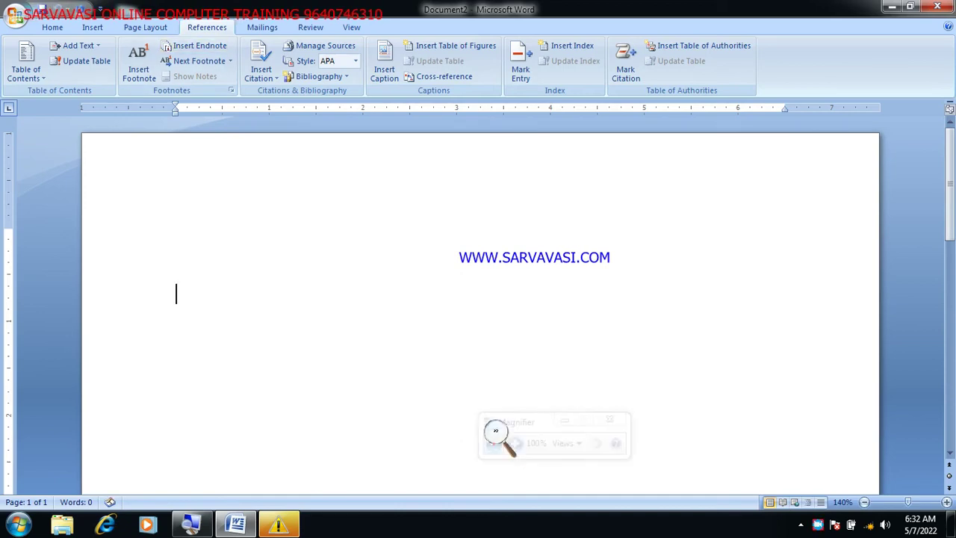
{"action": "left_click", "coordinate": [512, 442]}
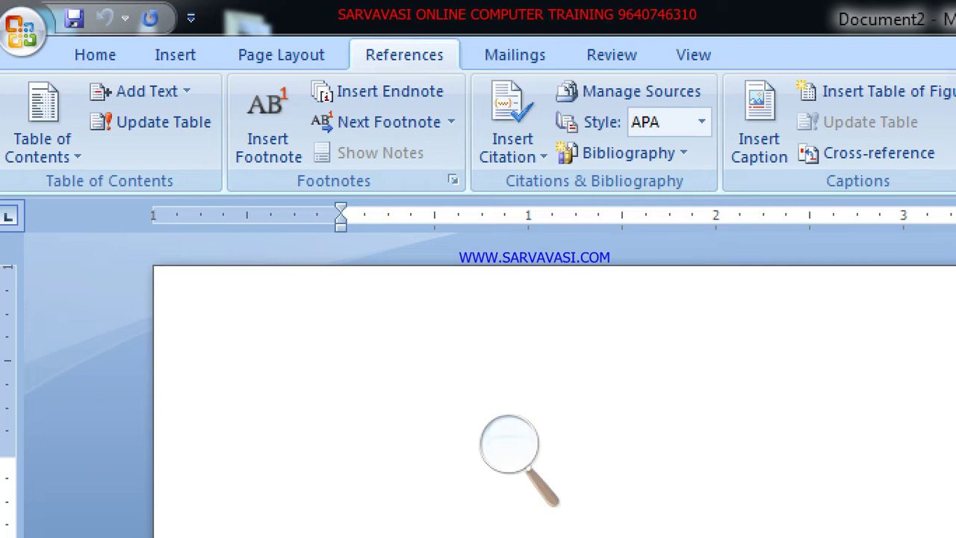
{"action": "key", "text": "super+minus"}
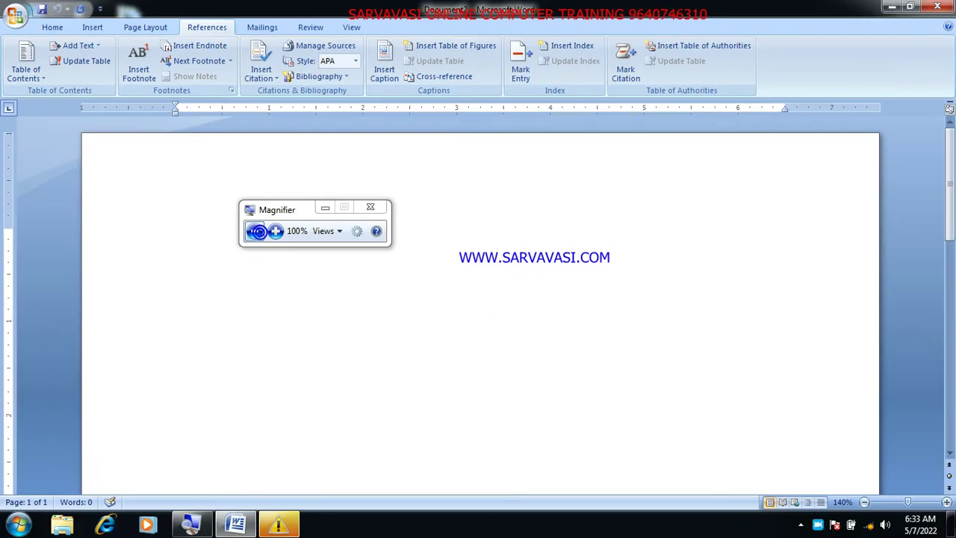
{"action": "scroll", "coordinate": [478, 299], "scroll_direction": "down", "scroll_amount": 2}
{"action": "scroll", "coordinate": [477, 298], "scroll_direction": "down", "scroll_amount": 4}
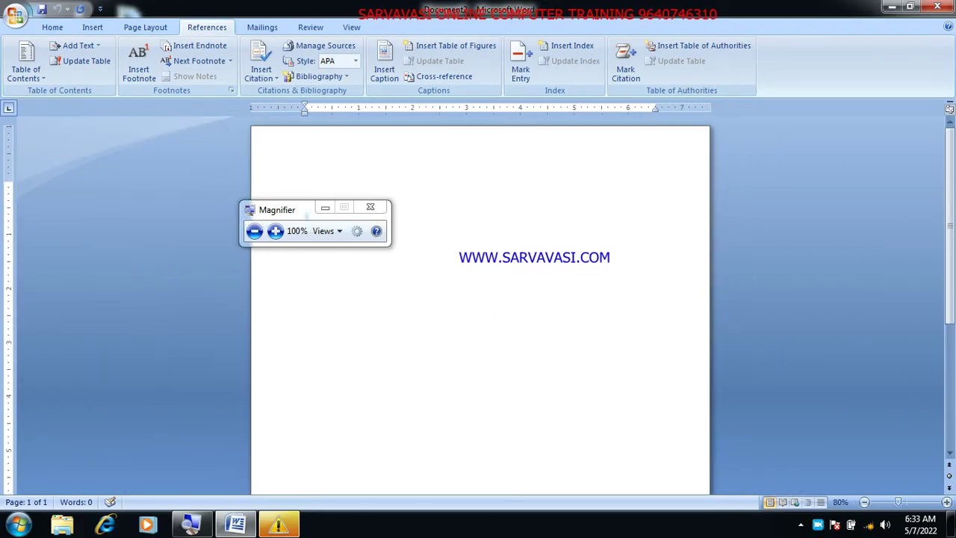
{"action": "scroll", "coordinate": [478, 298], "scroll_direction": "down", "scroll_amount": 2}
{"action": "scroll", "coordinate": [478, 299], "scroll_direction": "down", "scroll_amount": 2}
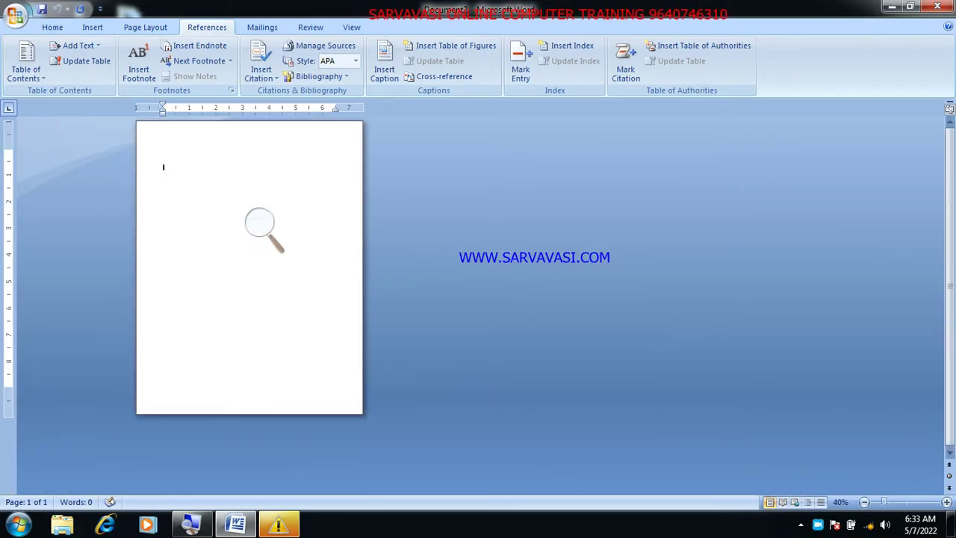
{"action": "scroll", "coordinate": [478, 299], "scroll_direction": "up", "scroll_amount": 3}
{"action": "scroll", "coordinate": [478, 299], "scroll_direction": "up", "scroll_amount": 3}
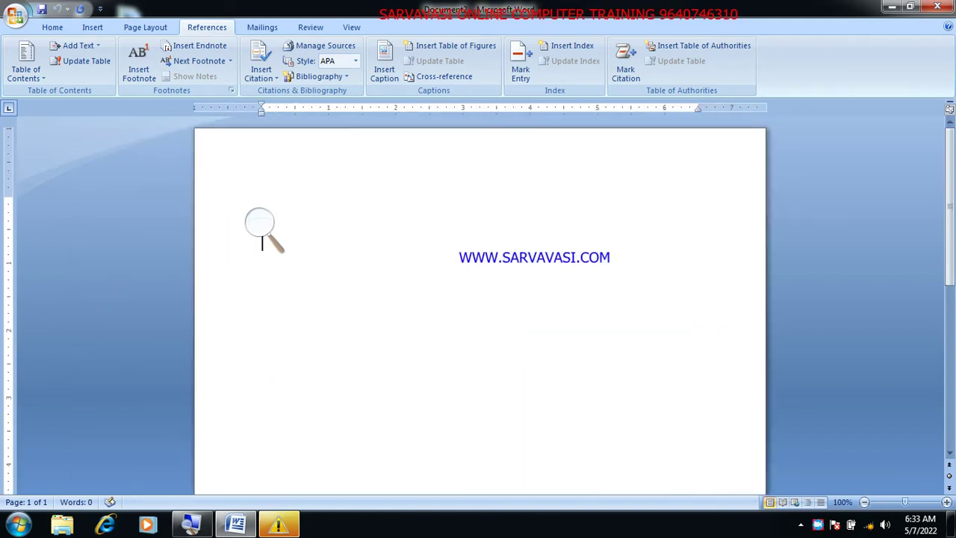
{"action": "scroll", "coordinate": [478, 299], "scroll_direction": "up", "scroll_amount": 3}
{"action": "scroll", "coordinate": [478, 298], "scroll_direction": "up", "scroll_amount": 1}
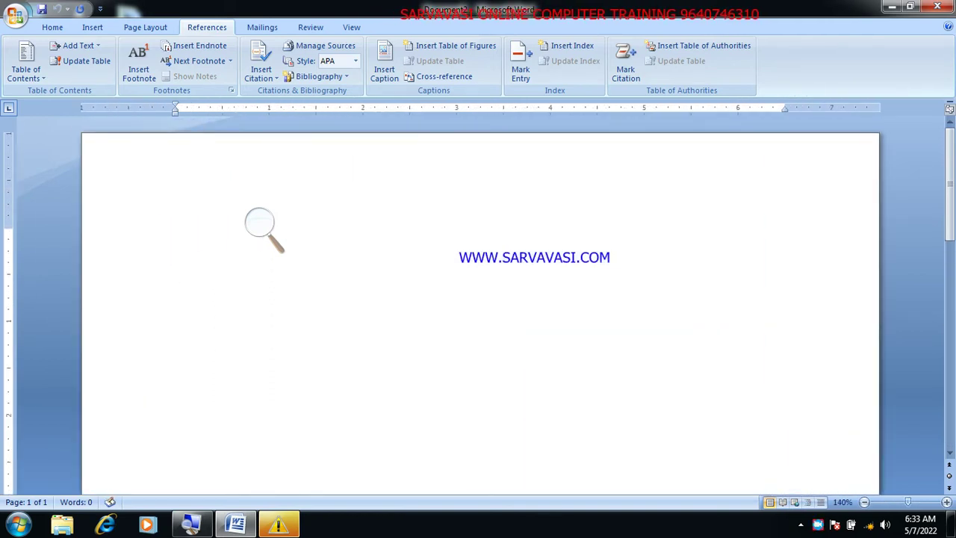
{"action": "type", "text": "Computer"}
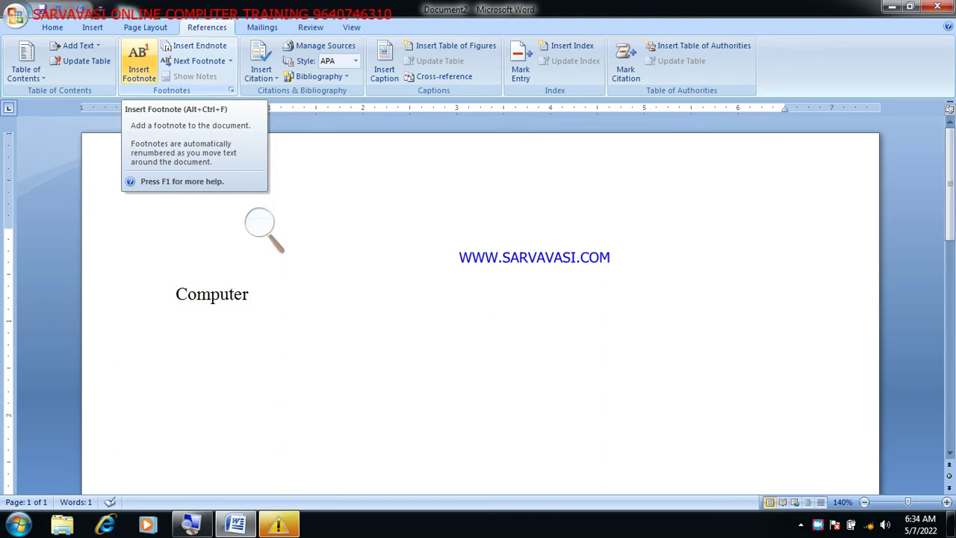
Step: Insert footnote 1 right after 'Computer' using References > Insert Footnote
{"action": "key", "text": "ctrl+alt+f"}
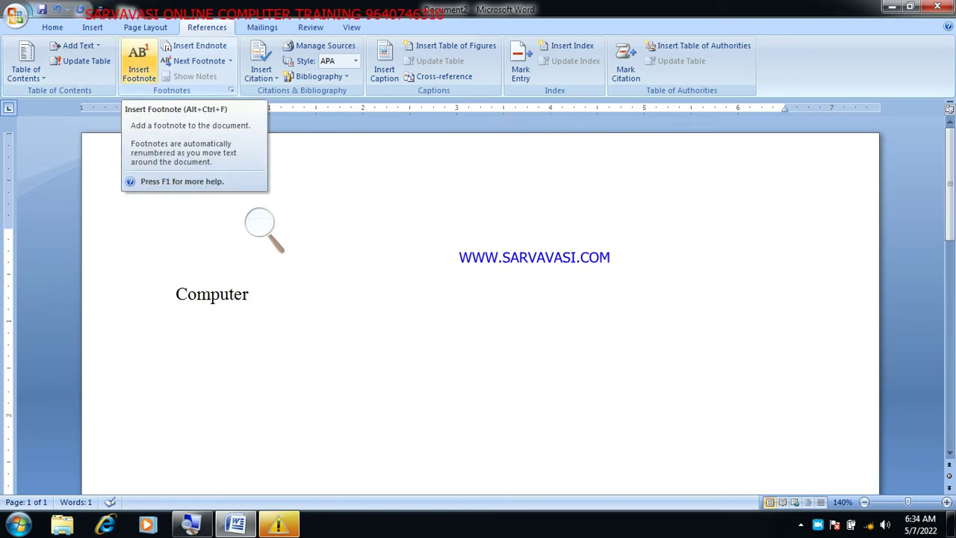
{"action": "left_click", "coordinate": [139, 64]}
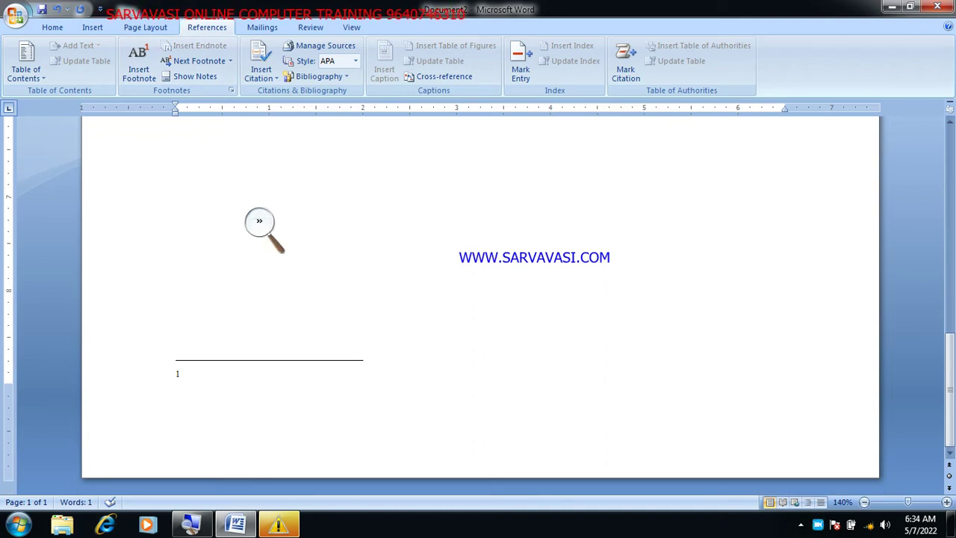
{"action": "left_click", "coordinate": [275, 231]}
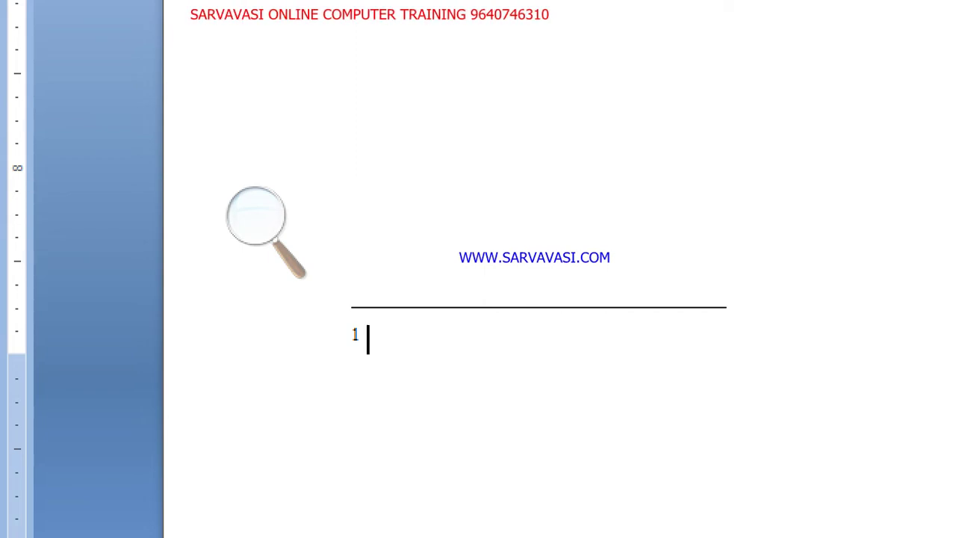
Step: Enter 'System' as the text of footnote 1
{"action": "type", "text": "Sy"}
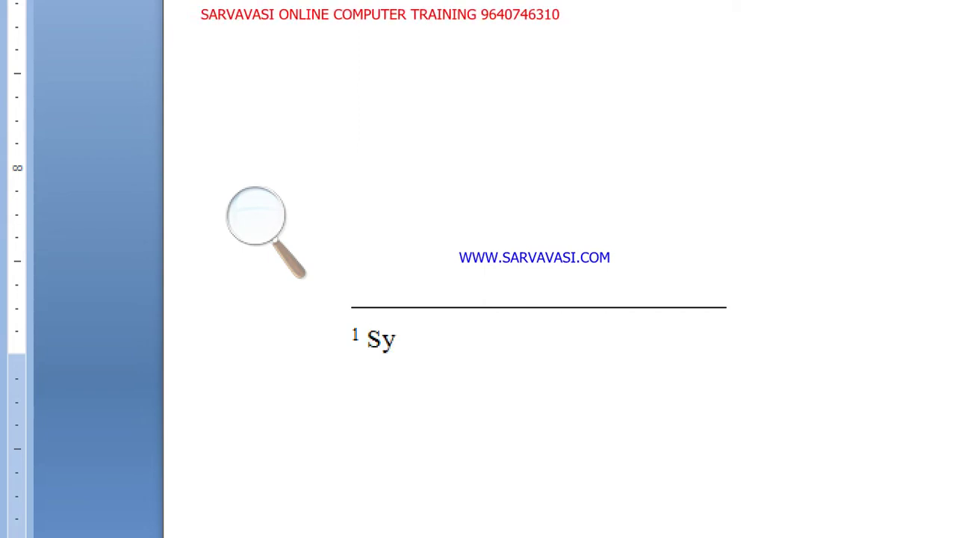
{"action": "type", "text": "stem"}
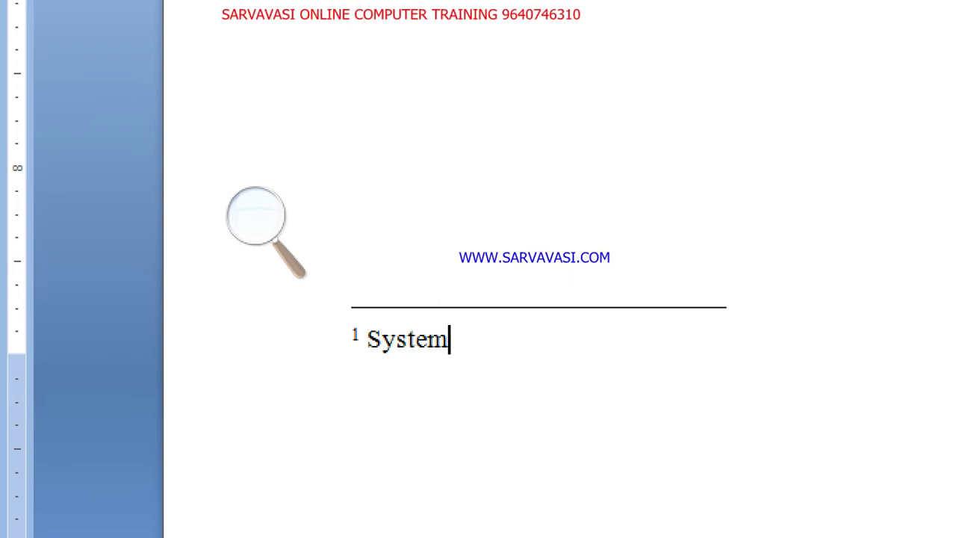
{"action": "left_click", "coordinate": [256, 216]}
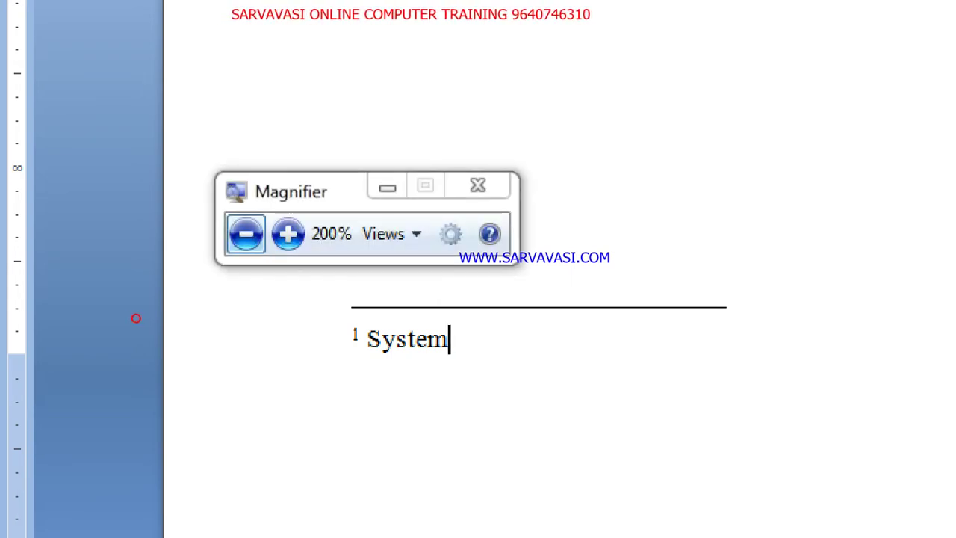
{"action": "left_click", "coordinate": [247, 233]}
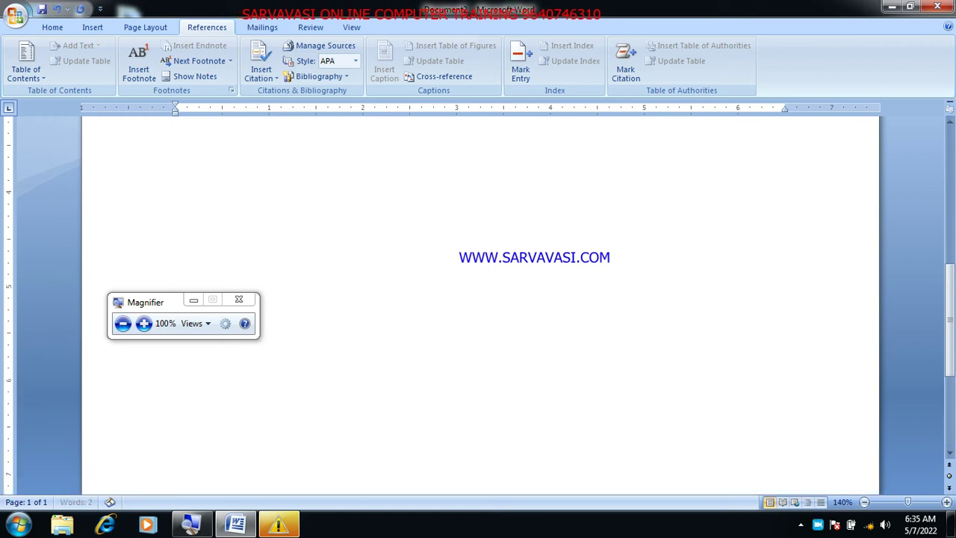
Step: Return to the main text and place the cursor right after Computer¹
{"action": "scroll", "coordinate": [478, 298], "scroll_direction": "up", "scroll_amount": 15}
{"action": "scroll", "coordinate": [239, 300], "scroll_direction": "down", "scroll_amount": 3}
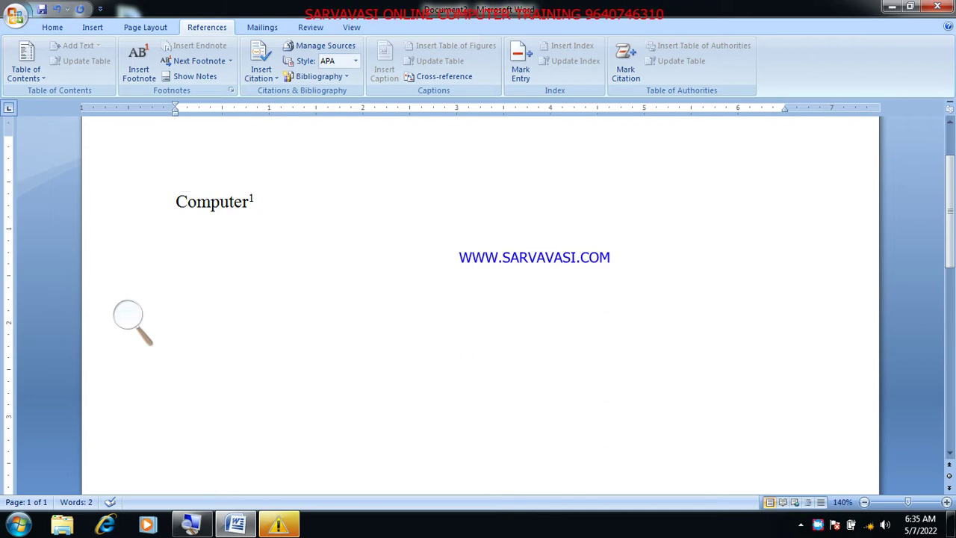
{"action": "scroll", "coordinate": [478, 299], "scroll_direction": "down", "scroll_amount": 10}
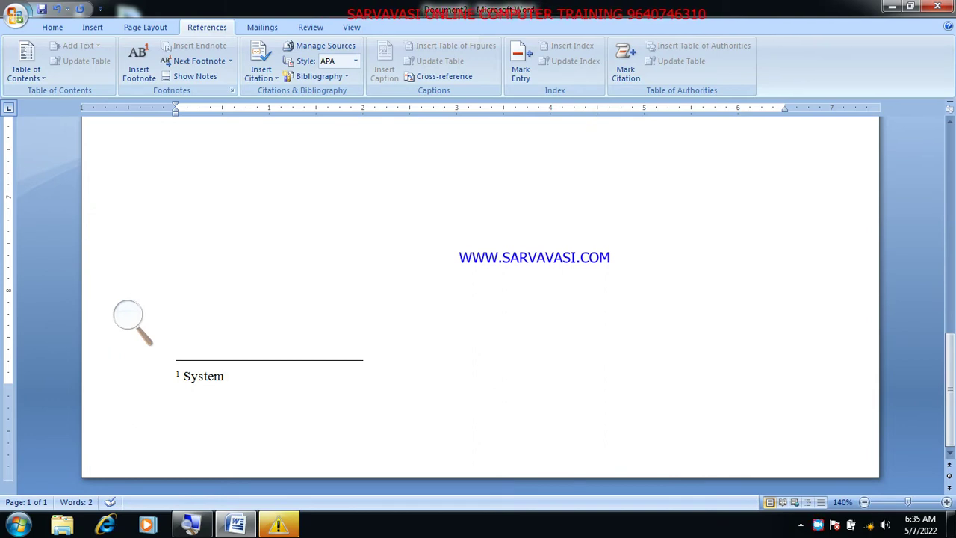
{"action": "scroll", "coordinate": [478, 299], "scroll_direction": "up", "scroll_amount": 3}
{"action": "scroll", "coordinate": [478, 298], "scroll_direction": "up", "scroll_amount": 1}
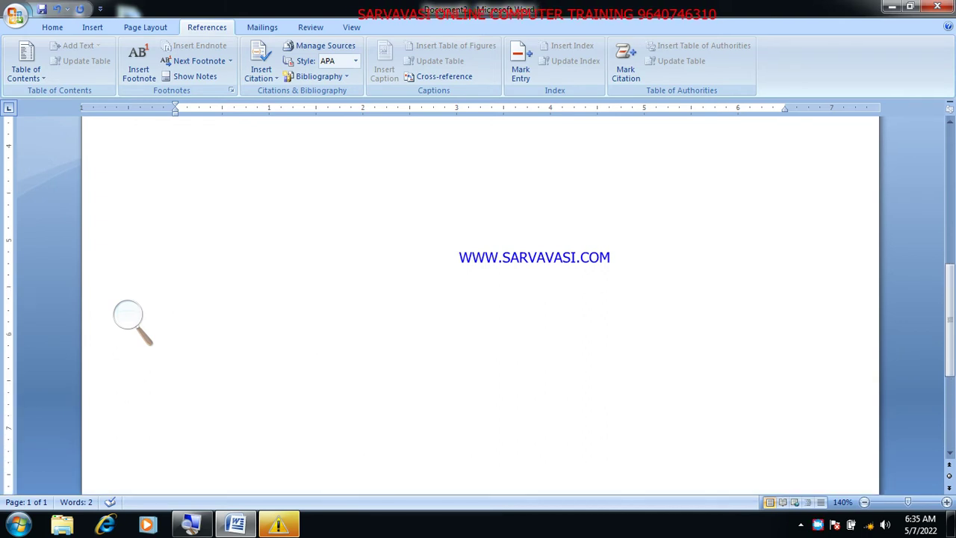
{"action": "scroll", "coordinate": [478, 299], "scroll_direction": "up", "scroll_amount": 2}
{"action": "scroll", "coordinate": [478, 298], "scroll_direction": "up", "scroll_amount": 2}
{"action": "left_click", "coordinate": [319, 285]}
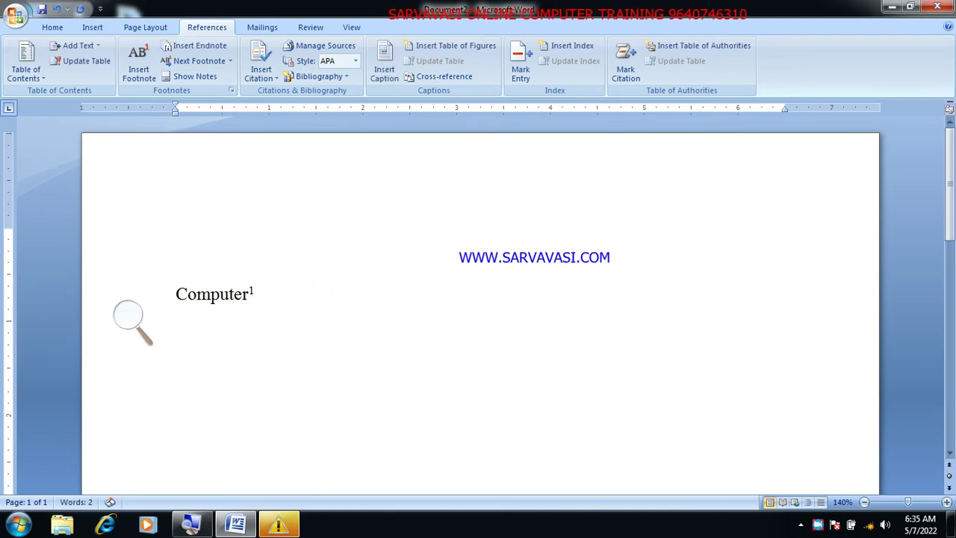
Step: Type 'Scanner' after Computer¹, then give it footnote 2 reading 'Input Device'
{"action": "type", "text": "Scanner"}
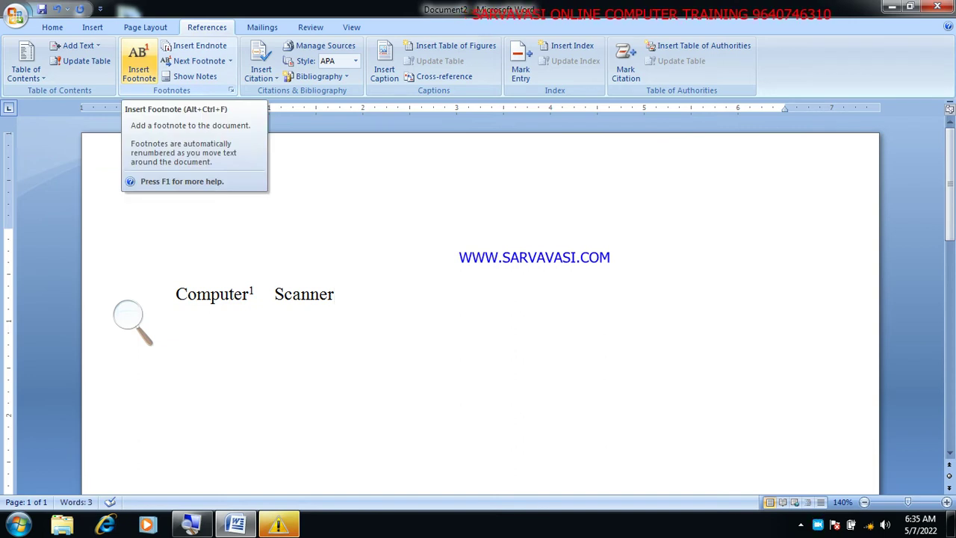
{"action": "left_click", "coordinate": [138, 63]}
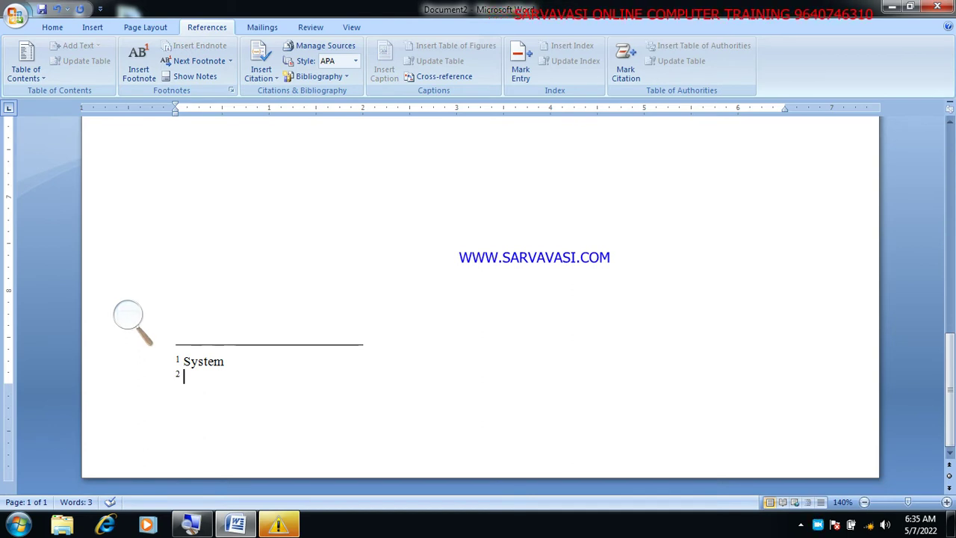
{"action": "type", "text": "Input Device"}
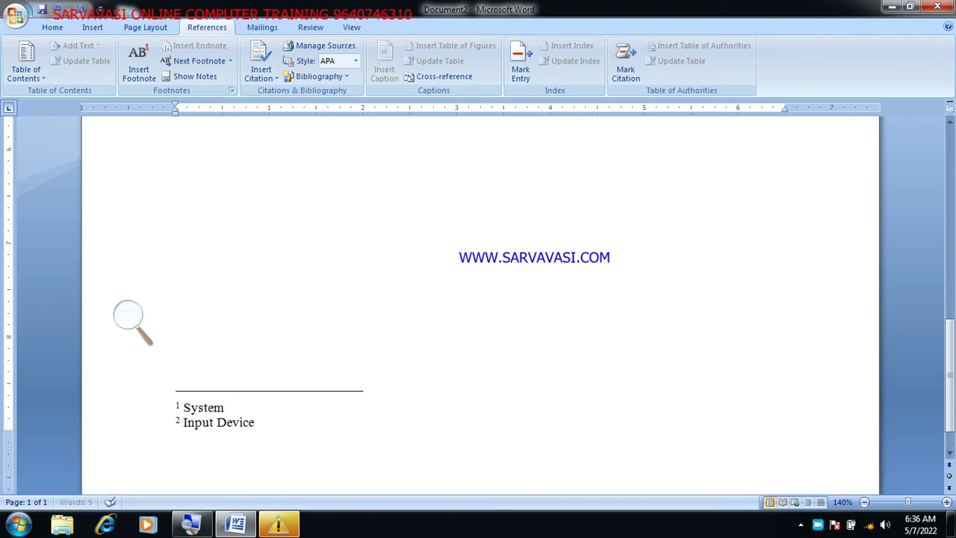
{"action": "scroll", "coordinate": [128, 313], "scroll_direction": "up", "scroll_amount": 3}
{"action": "scroll", "coordinate": [128, 313], "scroll_direction": "up", "scroll_amount": 10}
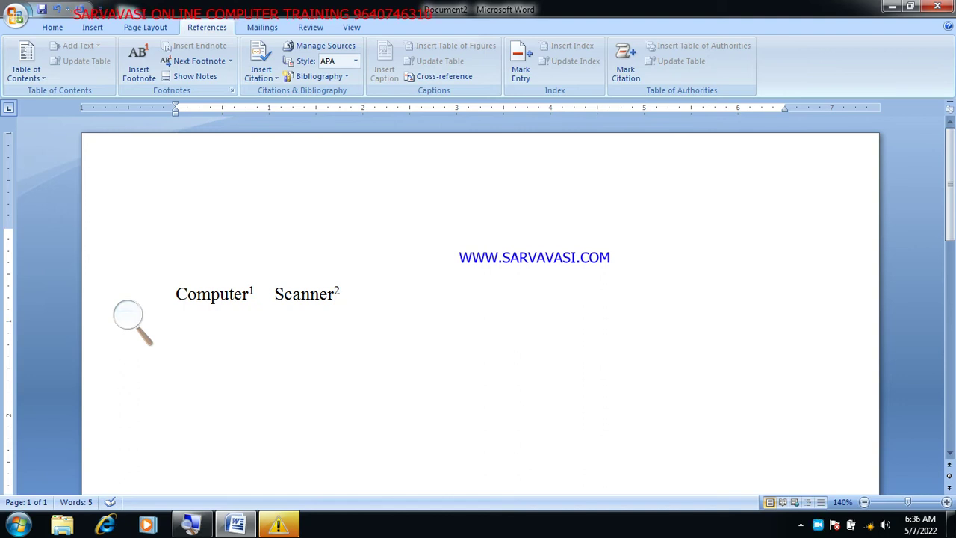
{"action": "left_click", "coordinate": [128, 314]}
Step: Check both footnotes at the page bottom, then return the cursor to the end of Scanner²
{"action": "left_click", "coordinate": [142, 321]}
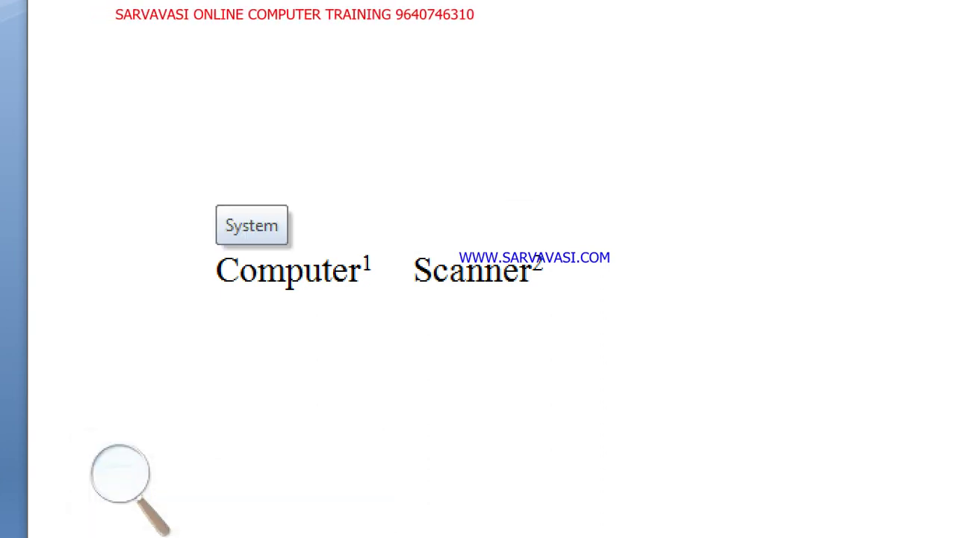
{"action": "scroll", "coordinate": [374, 269], "scroll_direction": "down", "scroll_amount": 5}
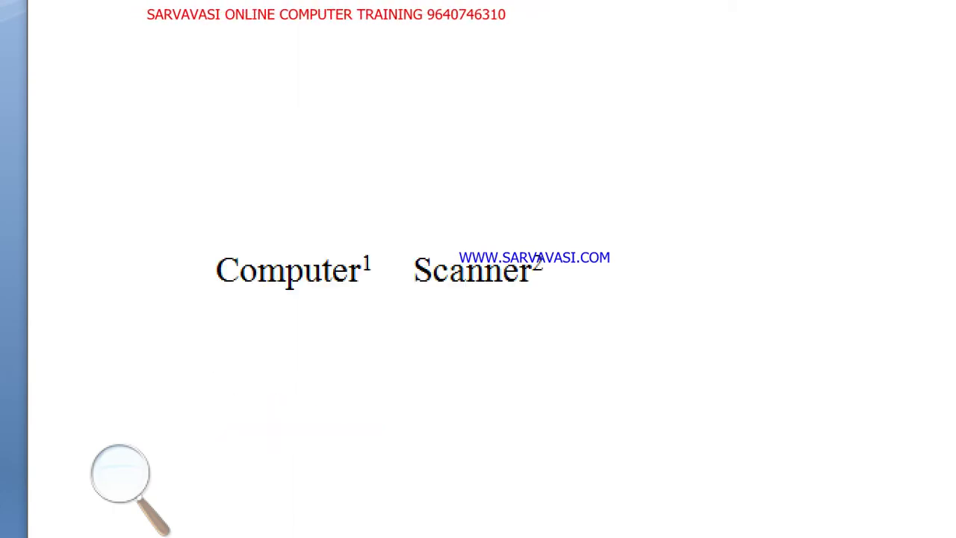
{"action": "left_click", "coordinate": [119, 474]}
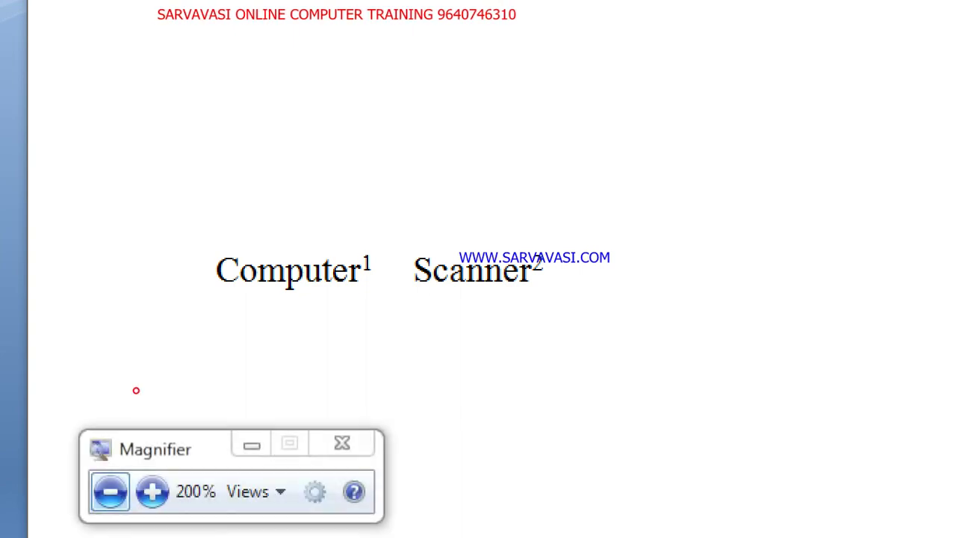
{"action": "left_click", "coordinate": [109, 491]}
{"action": "left_click", "coordinate": [358, 309]}
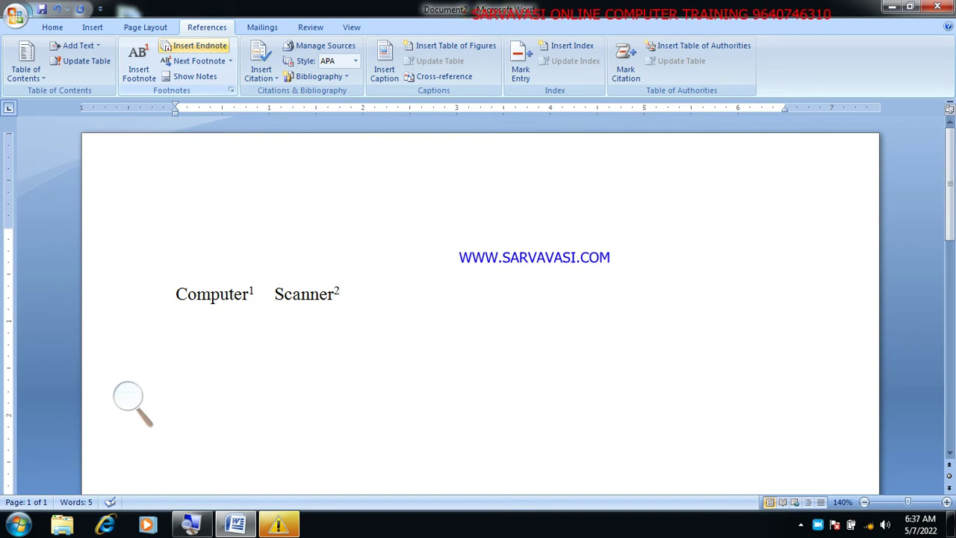
Step: Start a new paragraph below 'Computer¹ Scanner²' and type 'Printer'
{"action": "key", "text": "Return"}
{"action": "key", "text": "Return"}
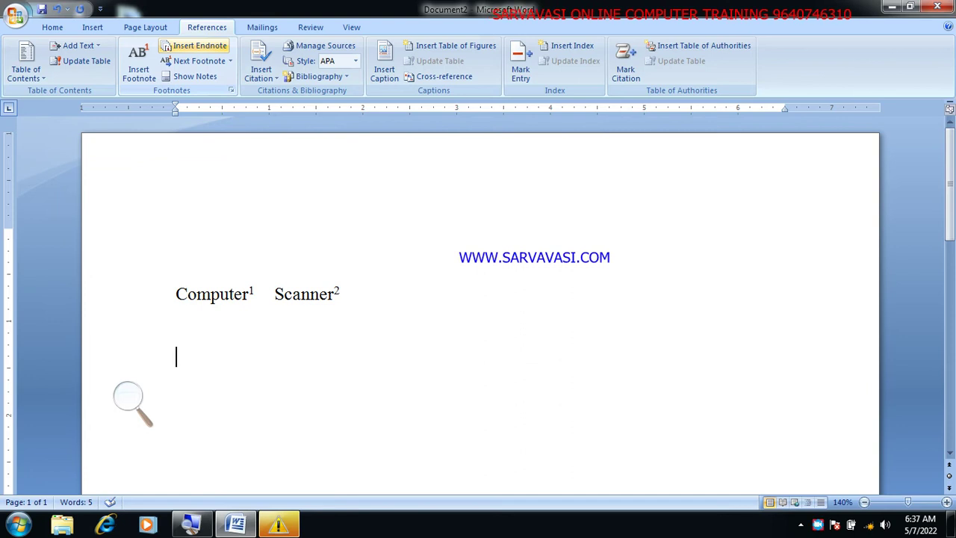
{"action": "type", "text": "Printer"}
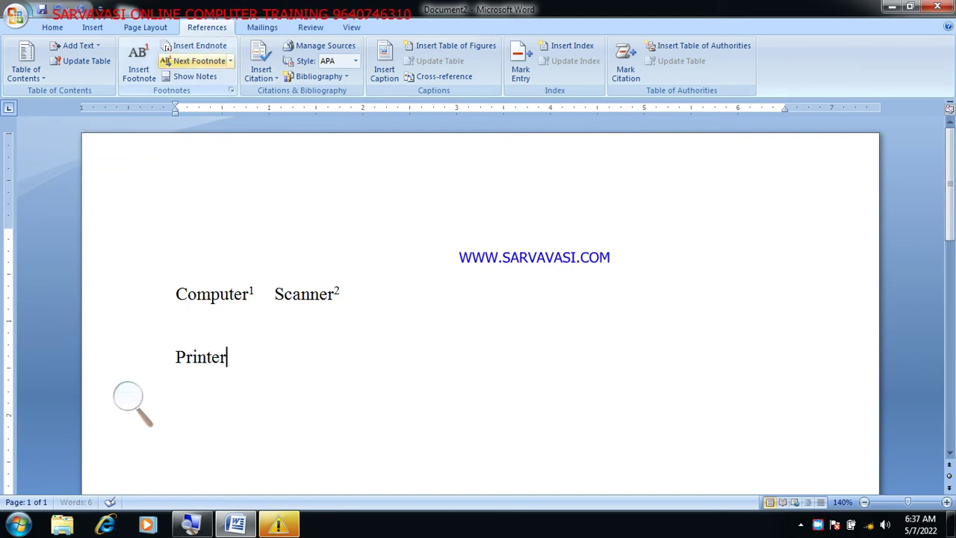
{"action": "scroll", "coordinate": [478, 313], "scroll_direction": "up", "scroll_amount": 2}
{"action": "scroll", "coordinate": [478, 314], "scroll_direction": "up", "scroll_amount": 2}
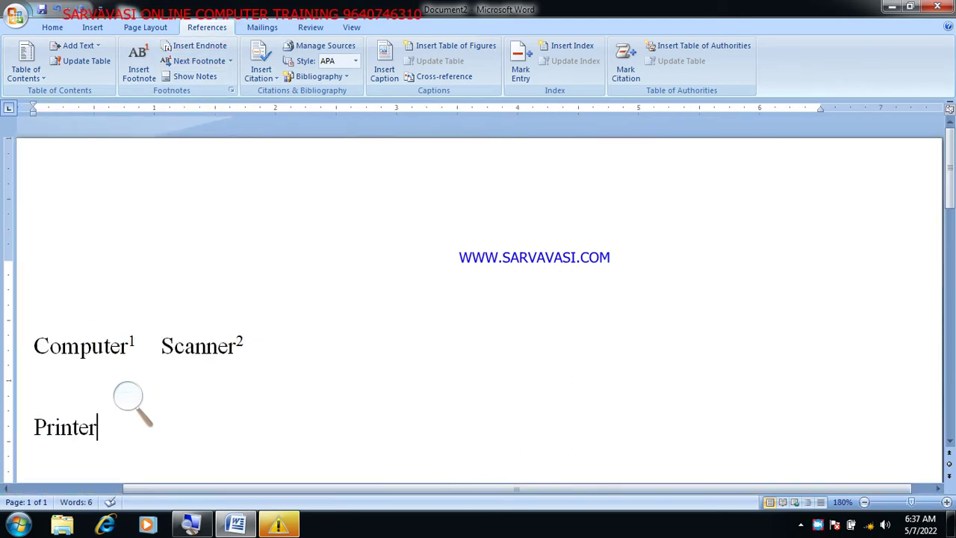
{"action": "scroll", "coordinate": [478, 299], "scroll_direction": "down", "scroll_amount": 2}
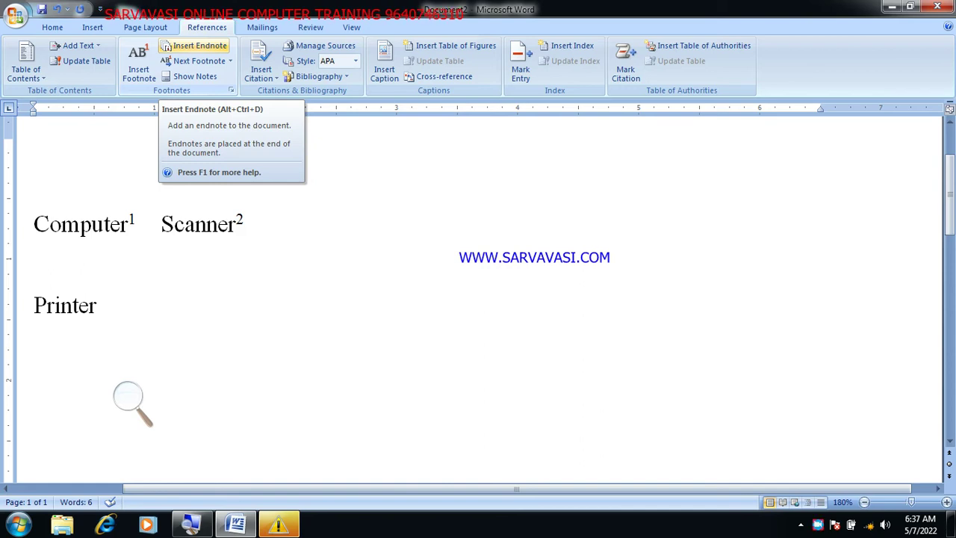
Step: Insert an endnote on 'Printer' and enter 'Output Device' as its text
{"action": "left_click", "coordinate": [196, 47]}
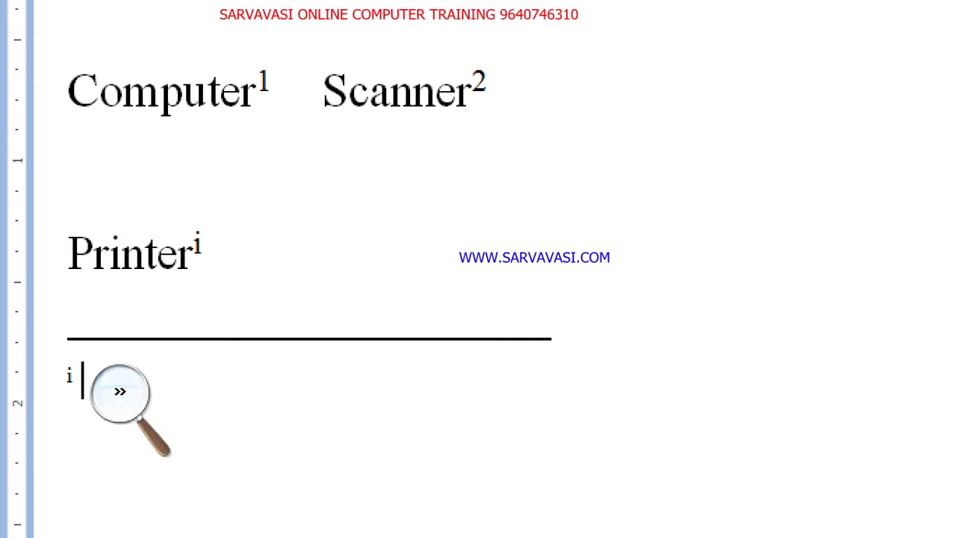
{"action": "type", "text": "C"}
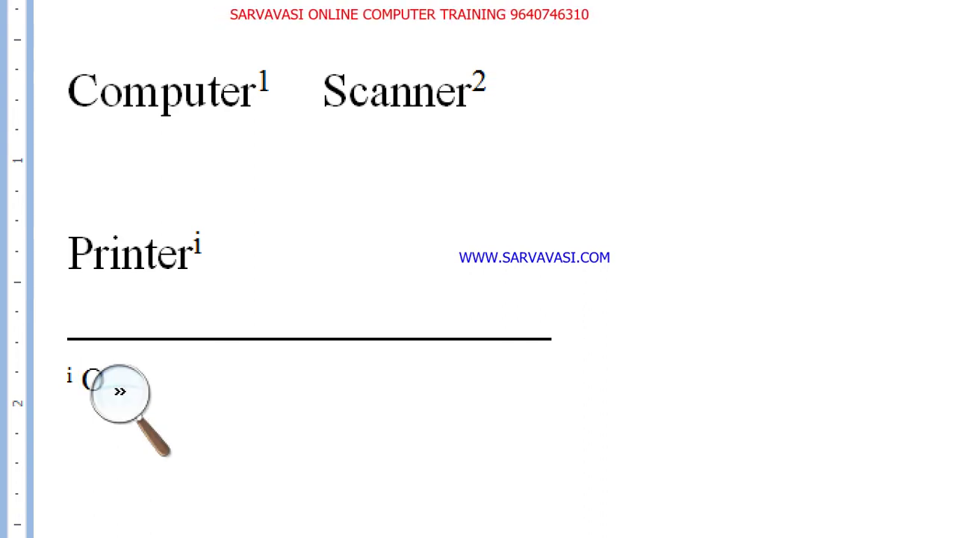
{"action": "type", "text": "utput Device"}
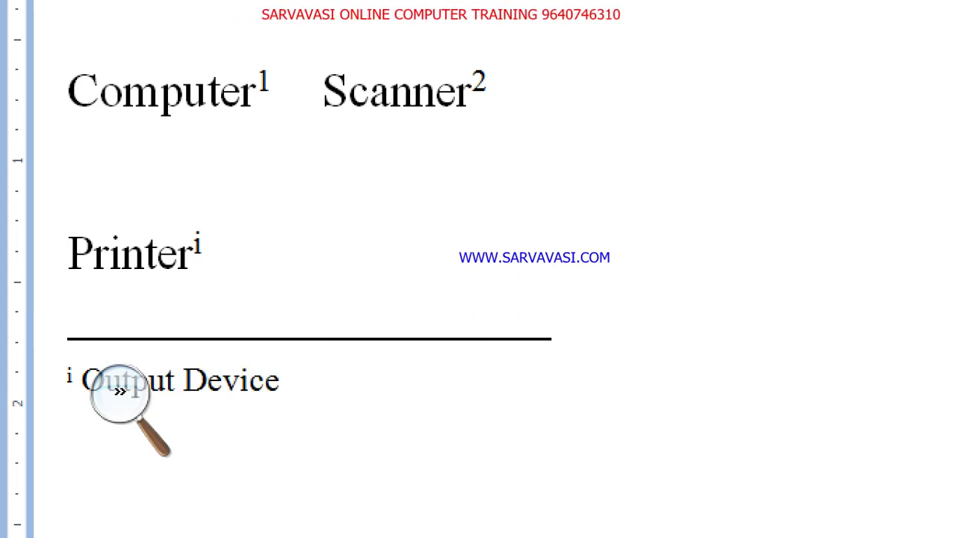
{"action": "key", "text": "BackSpace"}
{"action": "type", "text": "e"}
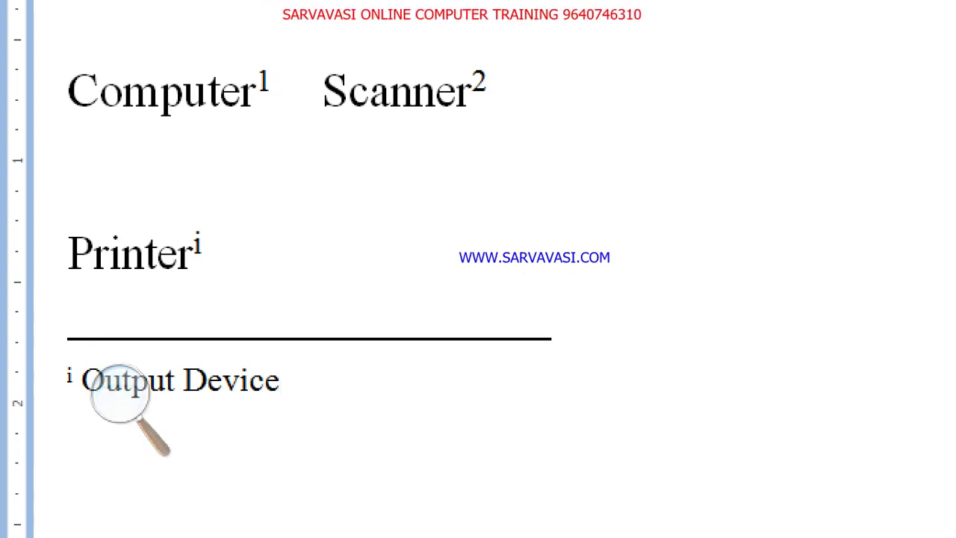
{"action": "left_click", "coordinate": [120, 390]}
{"action": "key", "text": "super+minus"}
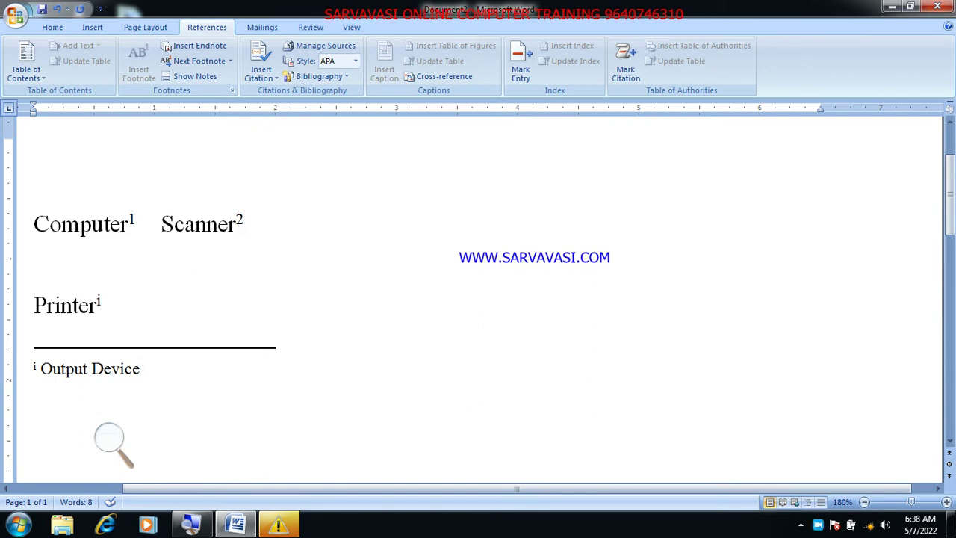
{"action": "left_click", "coordinate": [111, 444]}
{"action": "left_click", "coordinate": [124, 444]}
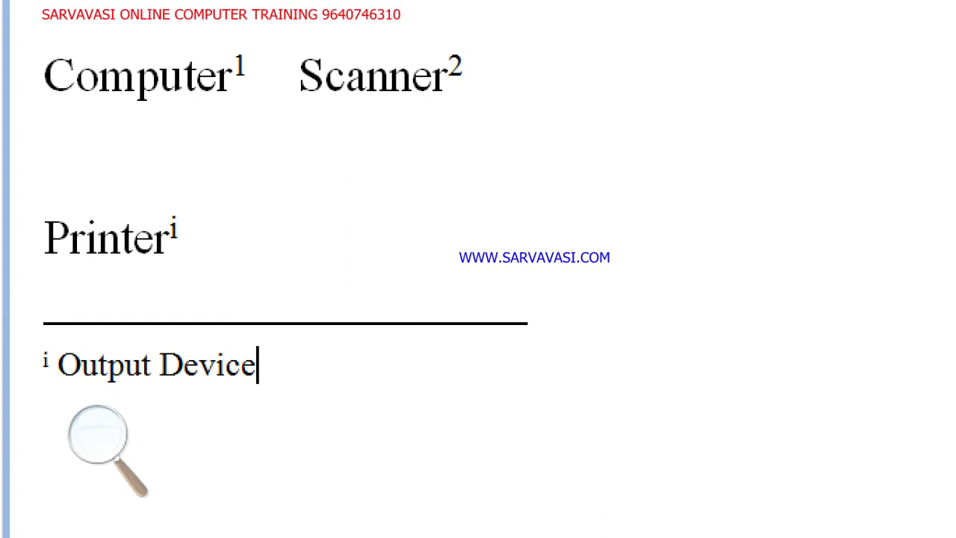
{"action": "left_click", "coordinate": [97, 434]}
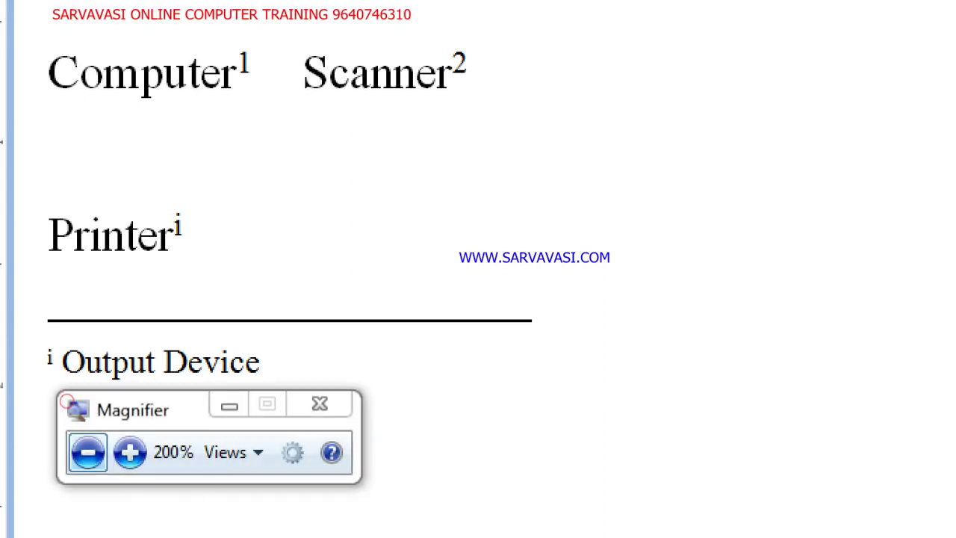
Step: Place the cursor in the 'Output Device' endnote, then jump ahead with Next Footnote
{"action": "left_click", "coordinate": [87, 451]}
{"action": "left_click", "coordinate": [74, 368]}
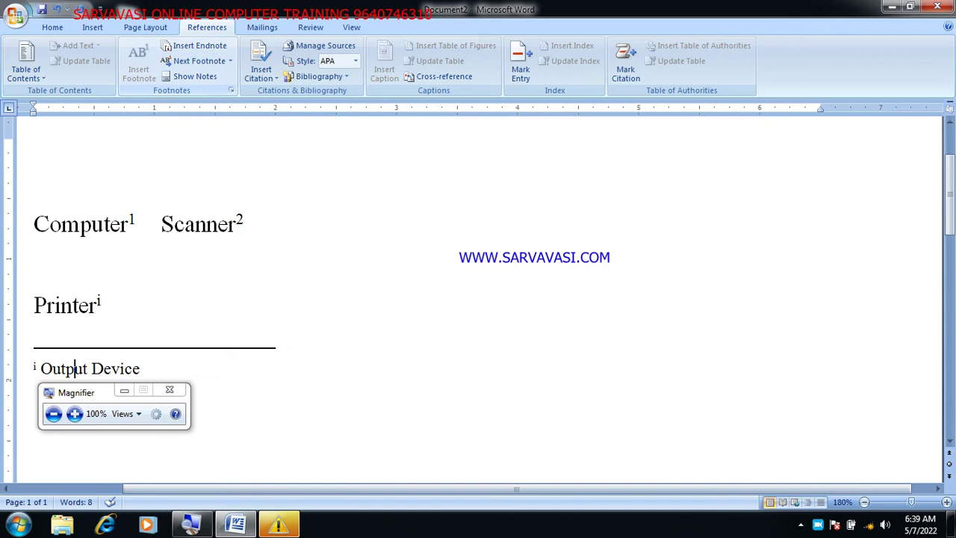
{"action": "left_click", "coordinate": [74, 413]}
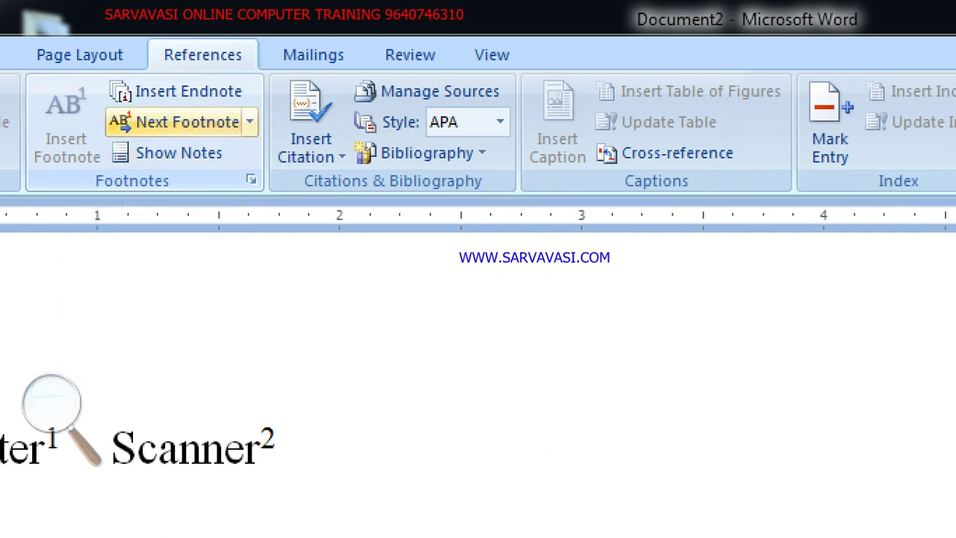
{"action": "left_click", "coordinate": [187, 121]}
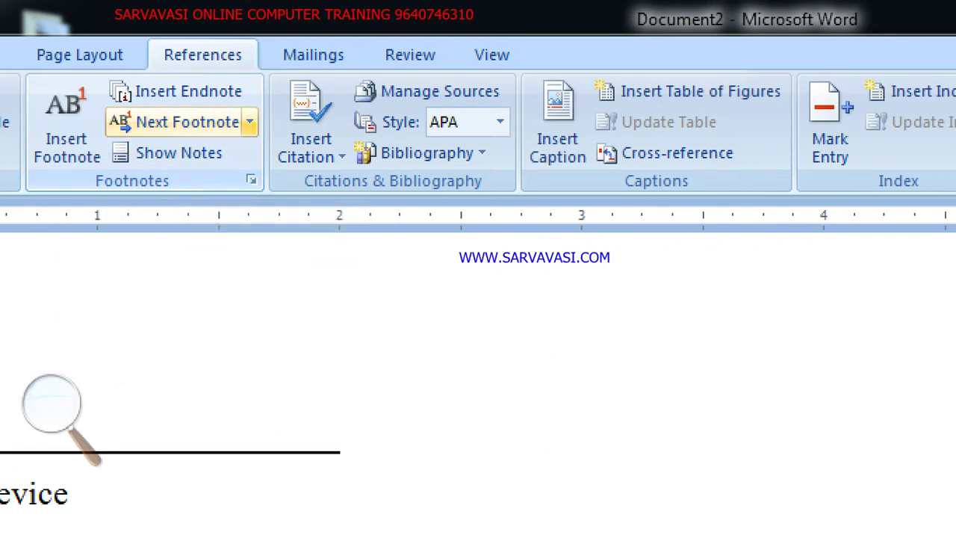
Step: Use Previous Endnote, then Previous Footnote, to return to the footnote on 'Computer'
{"action": "left_click", "coordinate": [249, 122]}
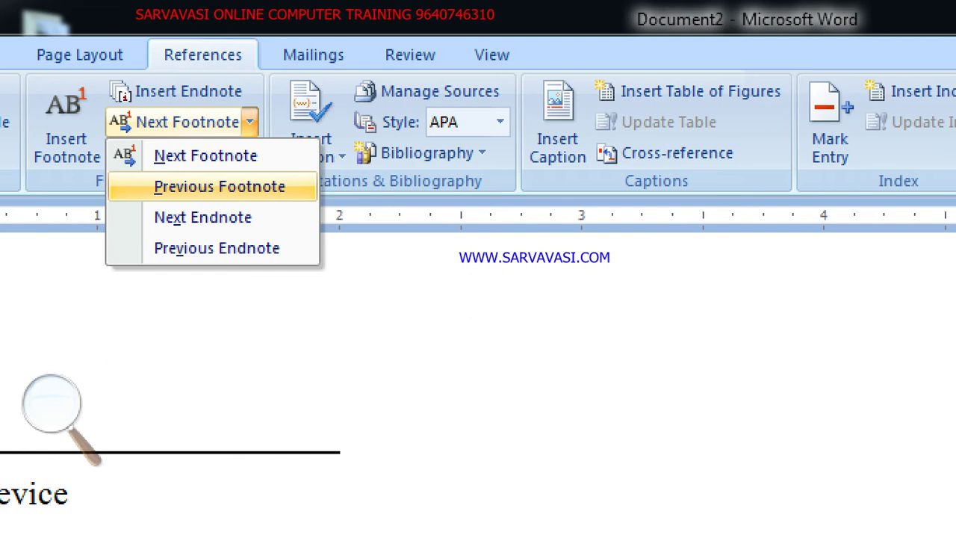
{"action": "left_click", "coordinate": [51, 407]}
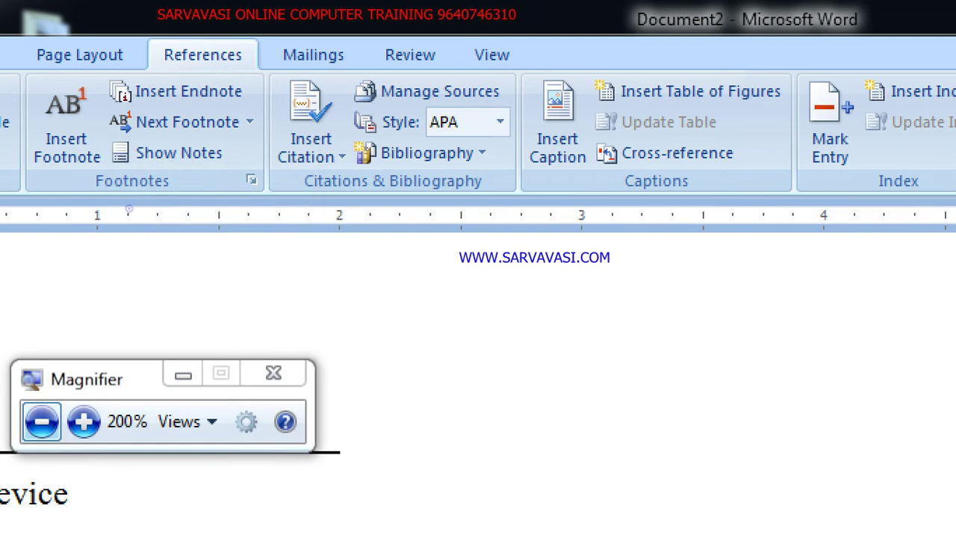
{"action": "left_click", "coordinate": [38, 421]}
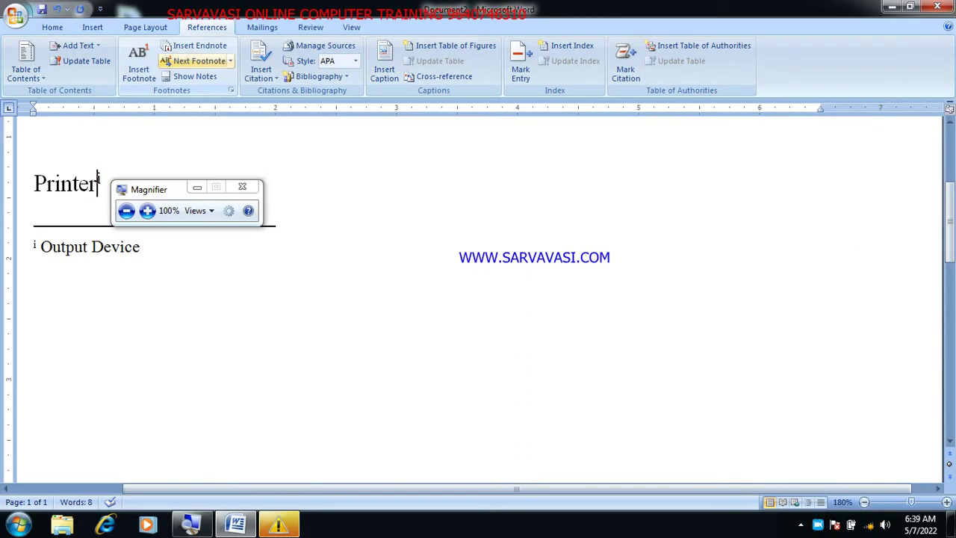
{"action": "left_click", "coordinate": [230, 61]}
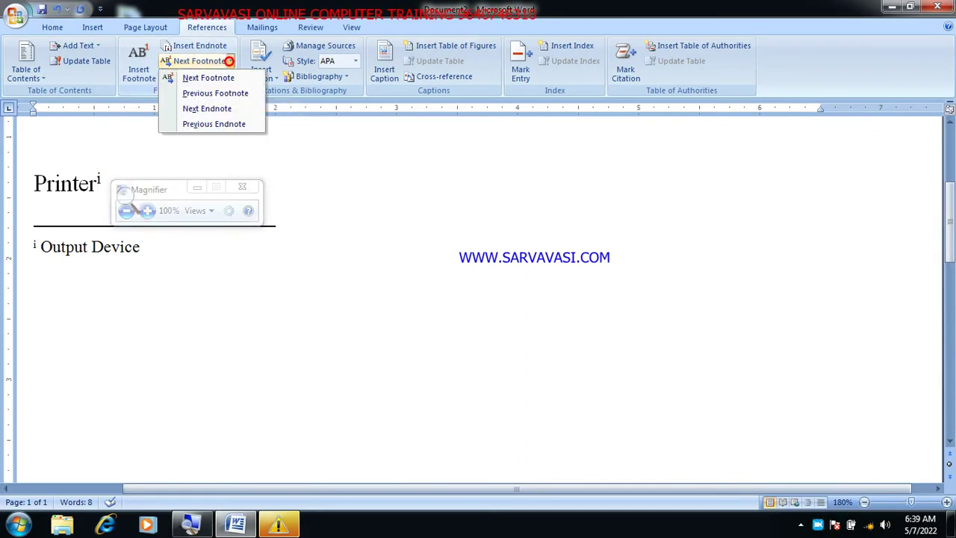
{"action": "left_click", "coordinate": [214, 124]}
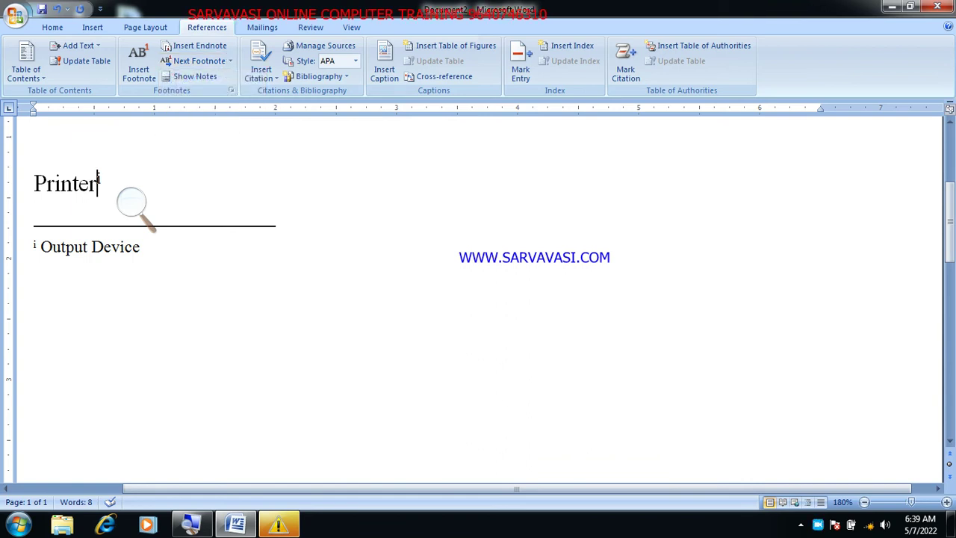
{"action": "left_click", "coordinate": [230, 60]}
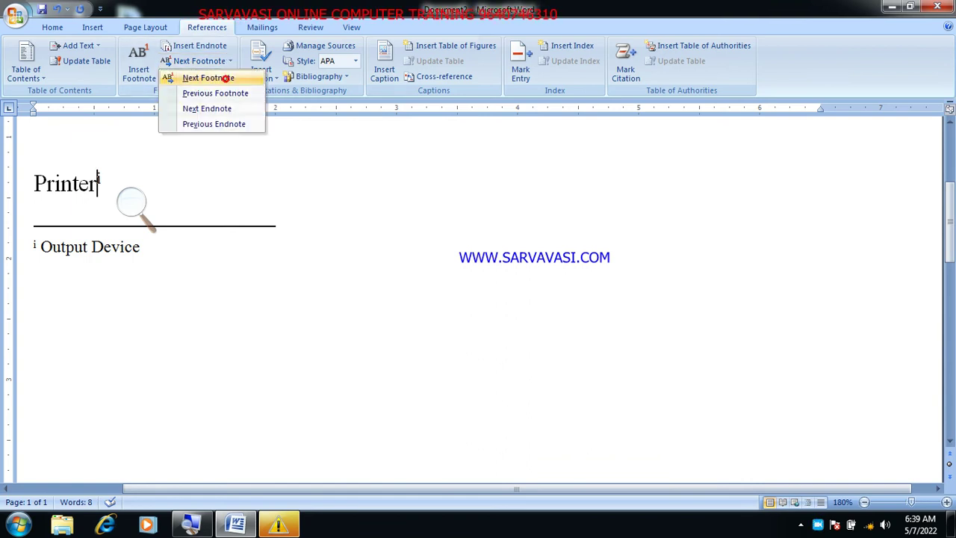
{"action": "left_click", "coordinate": [215, 92]}
{"action": "left_click", "coordinate": [110, 315]}
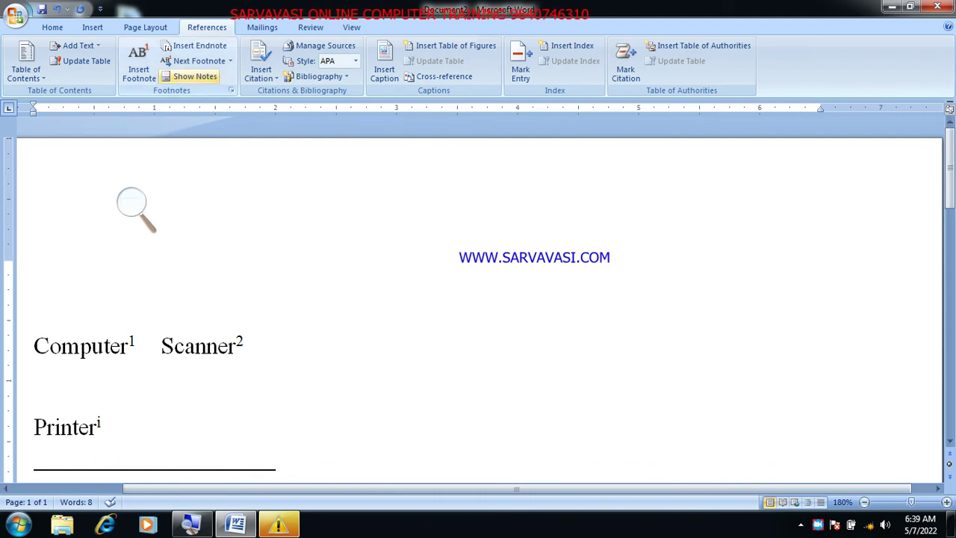
{"action": "left_click", "coordinate": [130, 200]}
Step: Show the notes in the footnote area, then return to the document body
{"action": "left_click", "coordinate": [195, 210]}
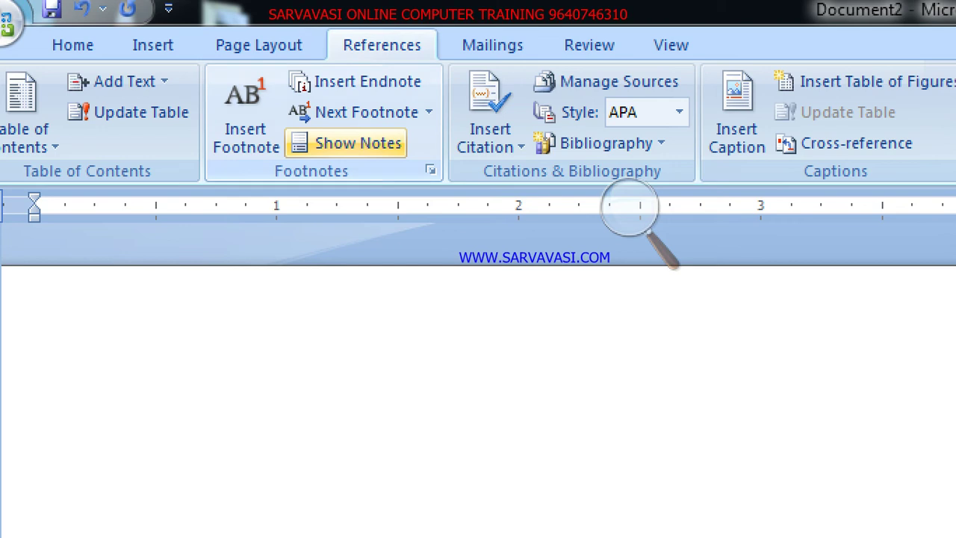
{"action": "left_click", "coordinate": [351, 143]}
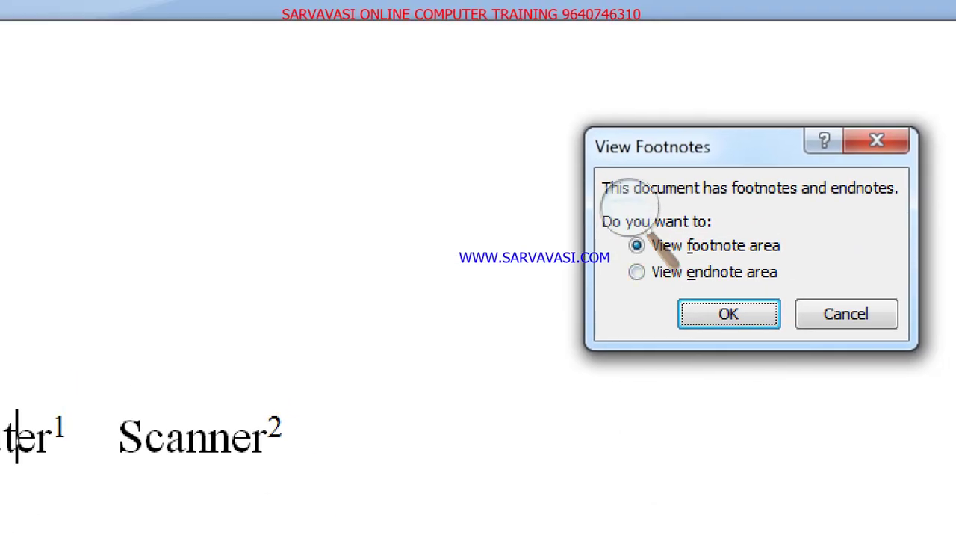
{"action": "left_click", "coordinate": [224, 181]}
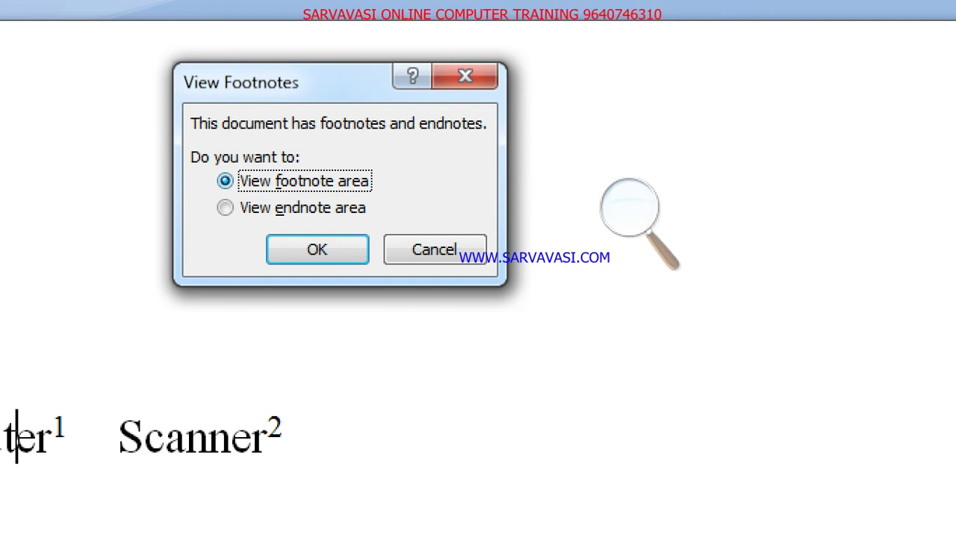
{"action": "left_click", "coordinate": [272, 252]}
{"action": "left_click", "coordinate": [630, 209]}
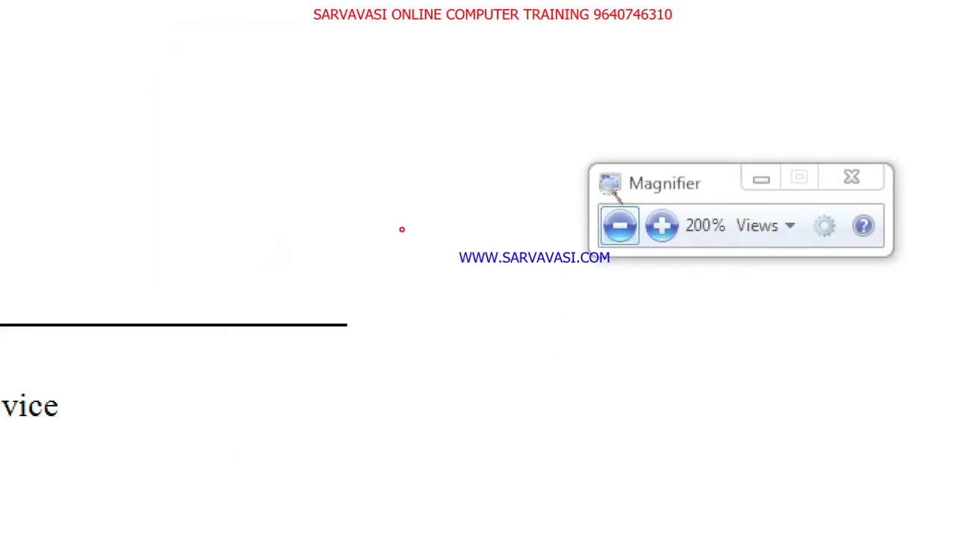
{"action": "left_click", "coordinate": [617, 224]}
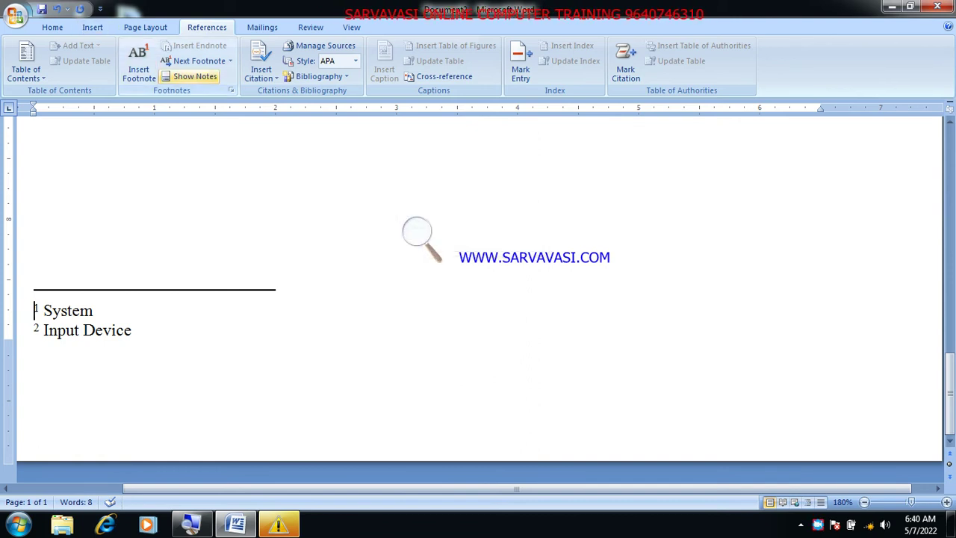
{"action": "left_click", "coordinate": [176, 77]}
Step: Show the notes again, choosing View endnote area to reach Printer's 'Output Device' endnote
{"action": "left_click", "coordinate": [189, 77]}
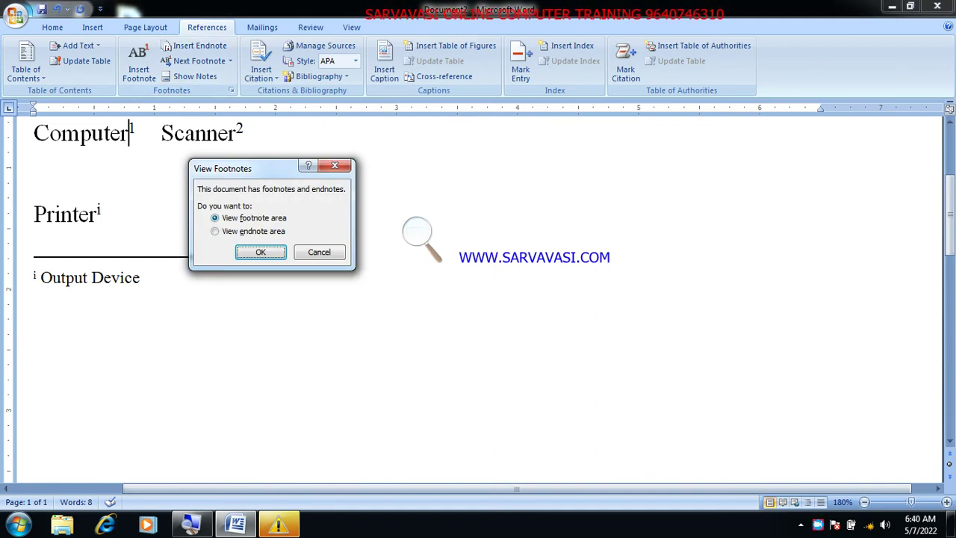
{"action": "key", "text": "alt+e"}
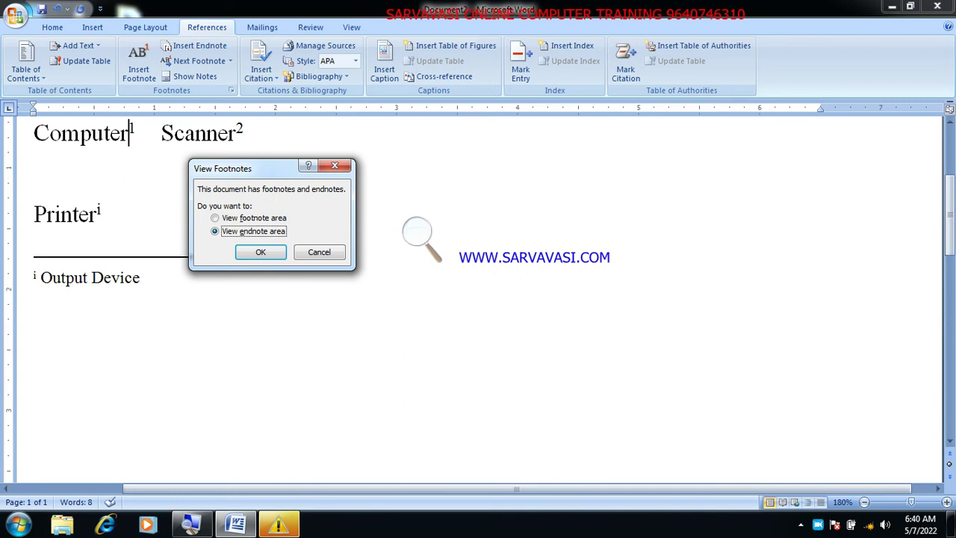
{"action": "key", "text": "Return"}
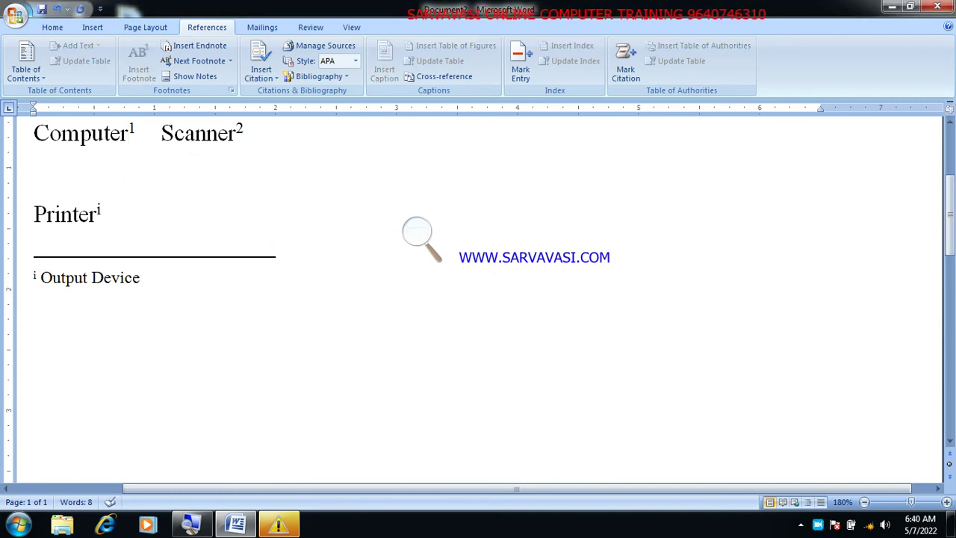
{"action": "key", "text": "super+plus"}
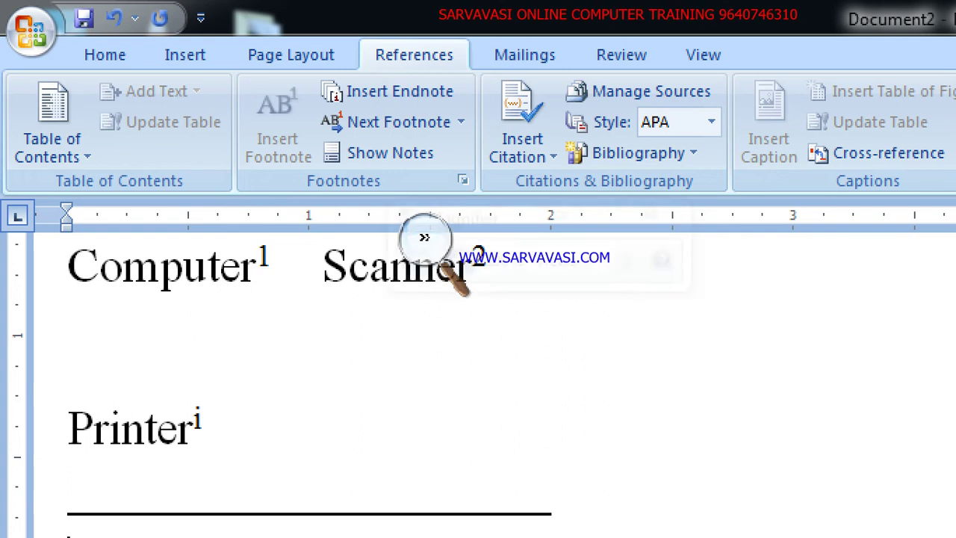
{"action": "left_click", "coordinate": [429, 243]}
{"action": "left_click", "coordinate": [208, 130]}
{"action": "left_click", "coordinate": [125, 164]}
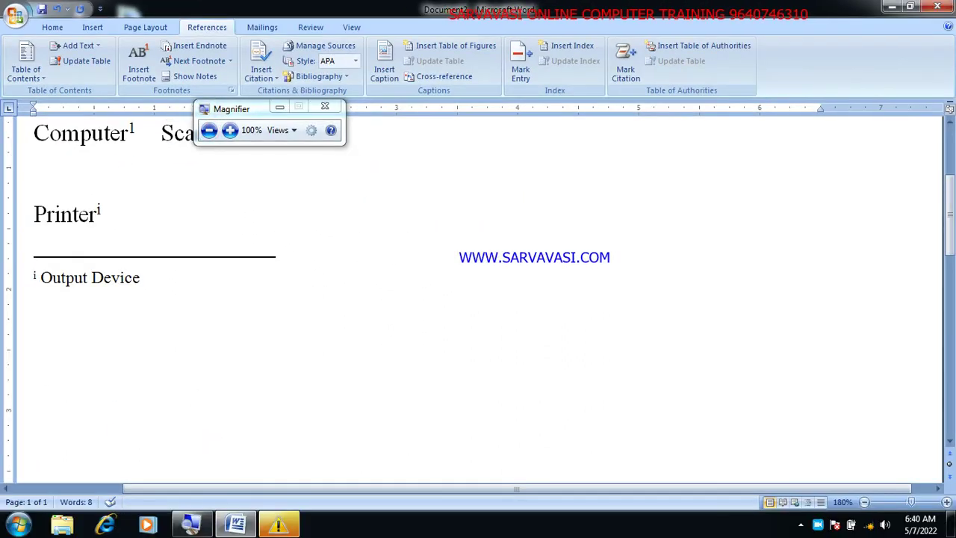
{"action": "left_click_drag", "start_coordinate": [239, 109], "coordinate": [387, 126]}
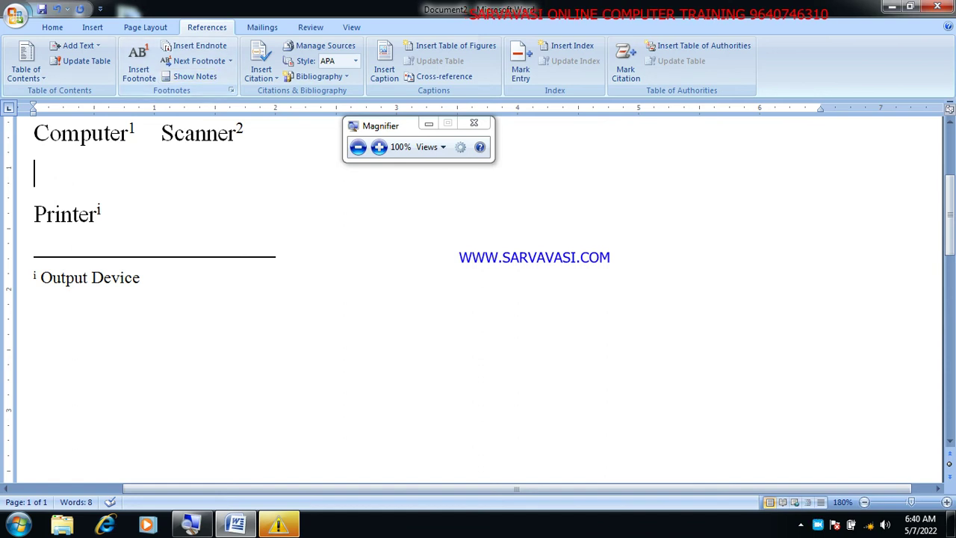
{"action": "scroll", "coordinate": [478, 299], "scroll_direction": "up", "scroll_amount": 2}
{"action": "scroll", "coordinate": [478, 299], "scroll_direction": "up", "scroll_amount": 1}
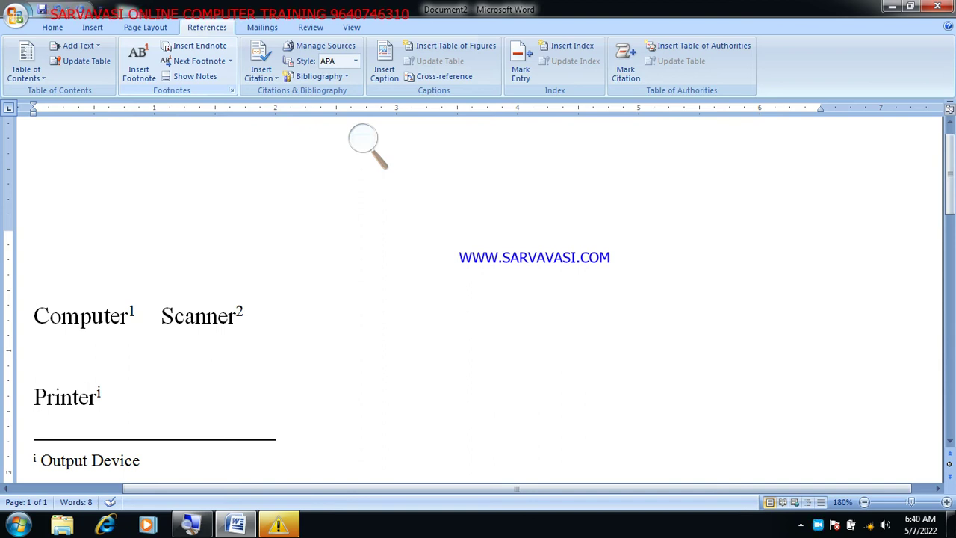
{"action": "scroll", "coordinate": [91, 299], "scroll_direction": "down", "scroll_amount": 2}
{"action": "left_click", "coordinate": [91, 195]}
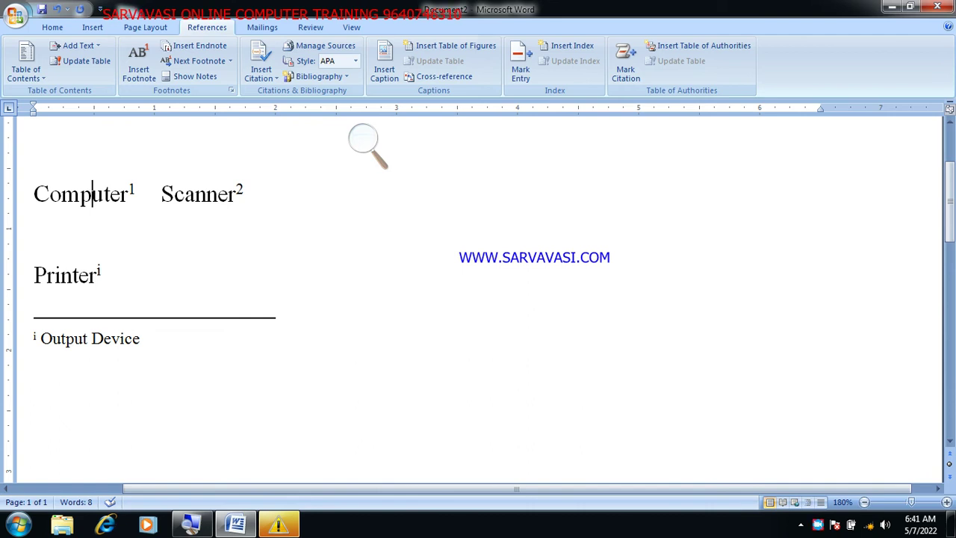
{"action": "left_click", "coordinate": [363, 142]}
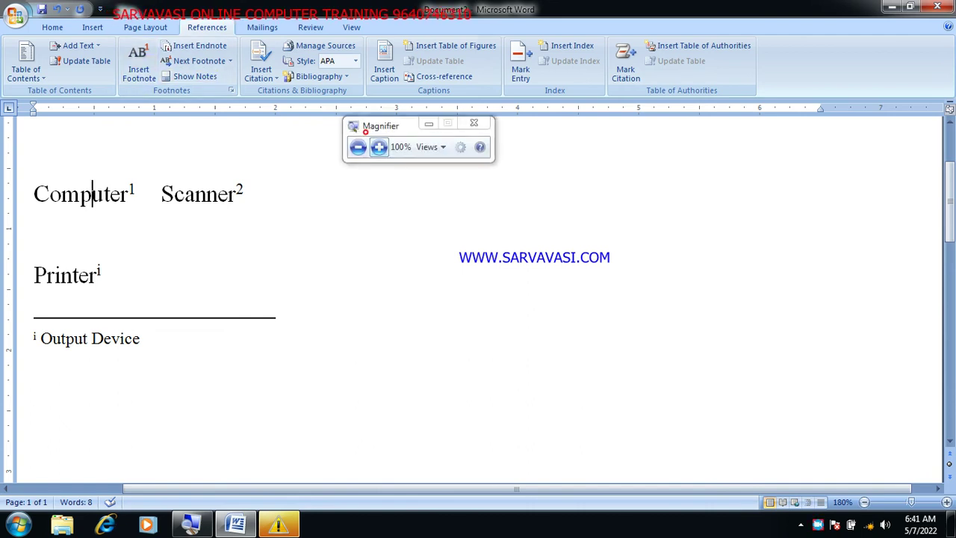
{"action": "left_click", "coordinate": [378, 148]}
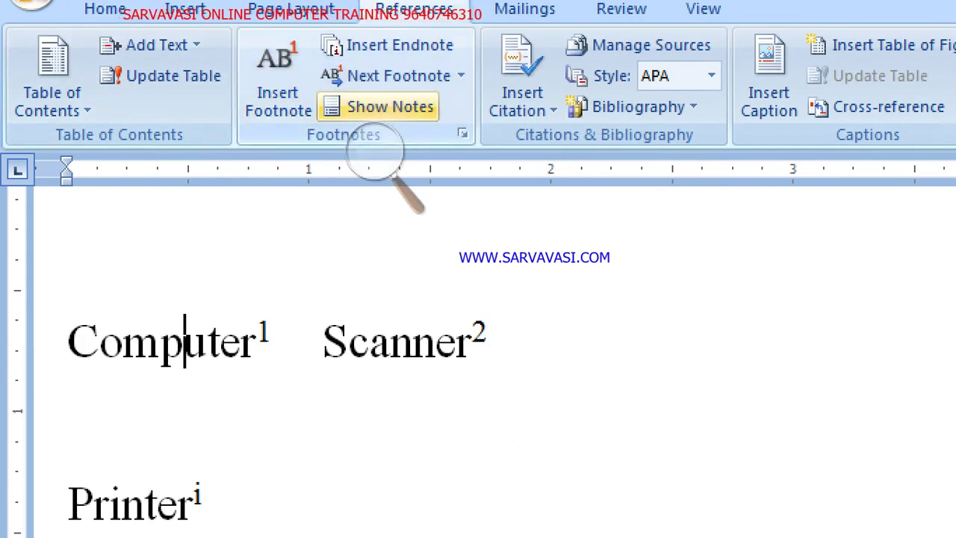
{"action": "left_click", "coordinate": [388, 107]}
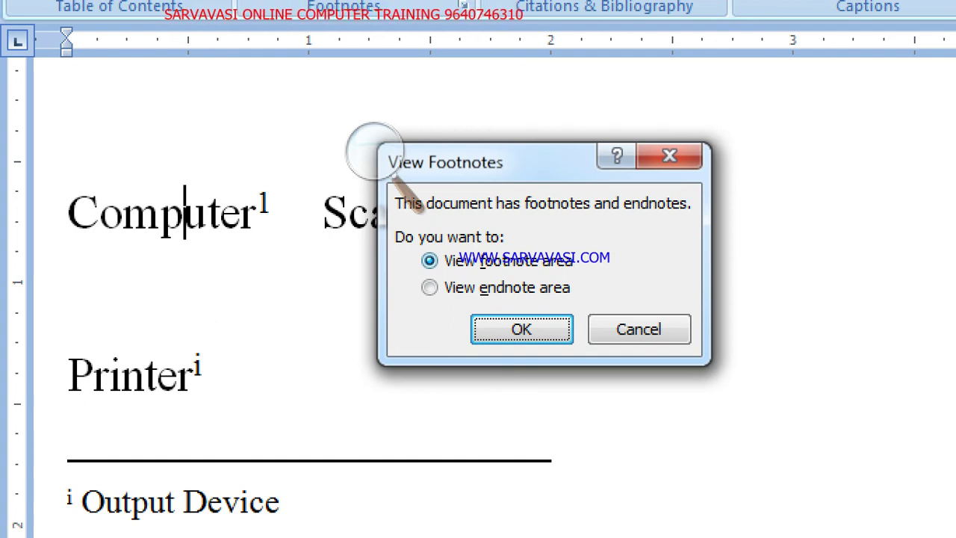
{"action": "key", "text": "shift+Tab"}
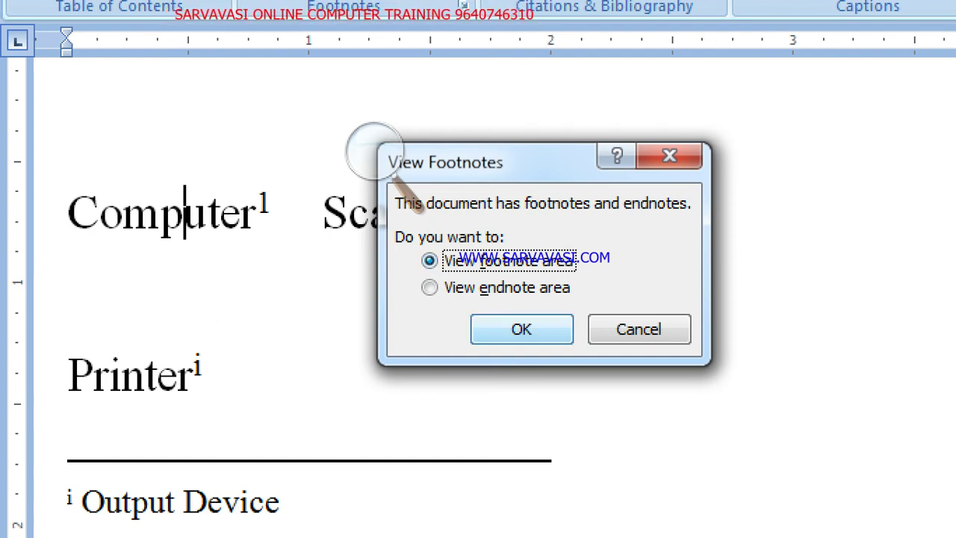
{"action": "key", "text": "Return"}
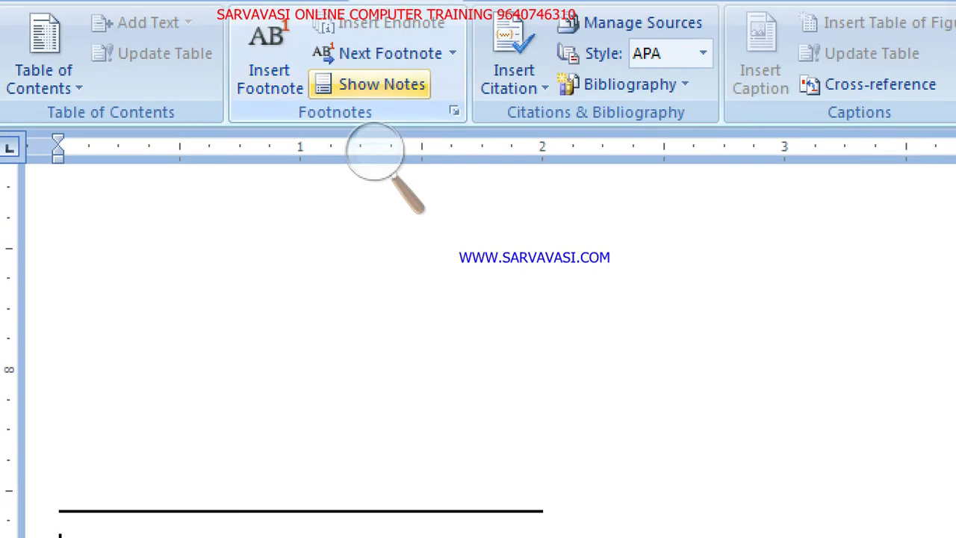
{"action": "left_click", "coordinate": [381, 84]}
{"action": "left_click", "coordinate": [382, 84]}
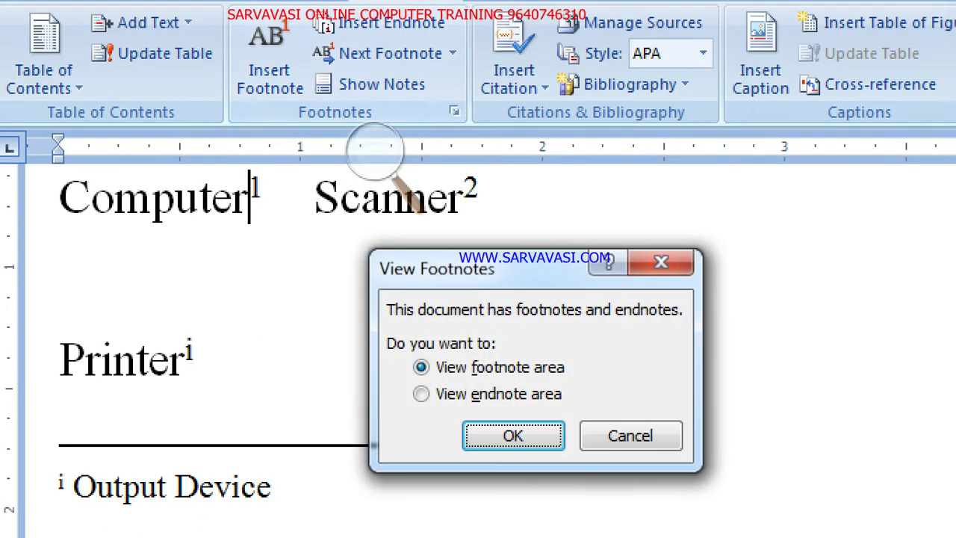
{"action": "key", "text": "Down"}
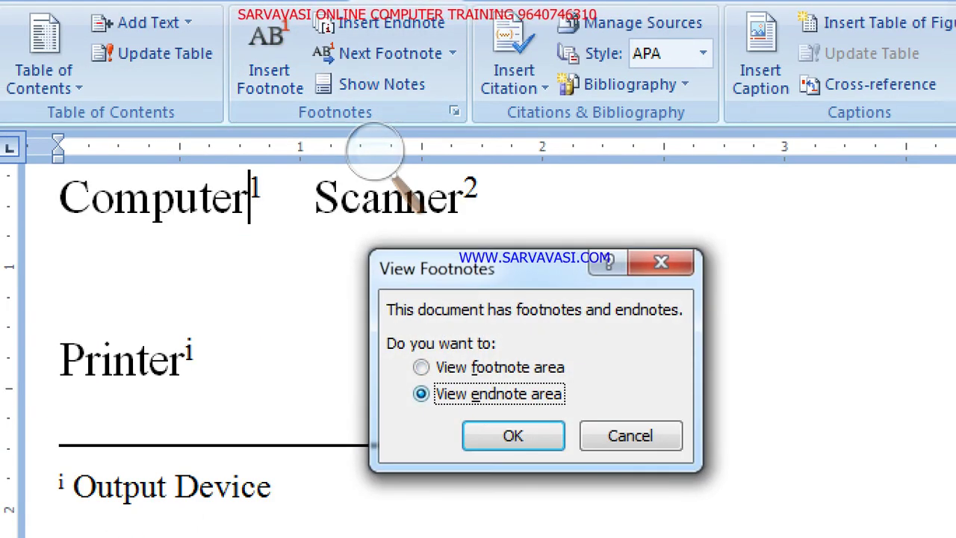
{"action": "key", "text": "Return"}
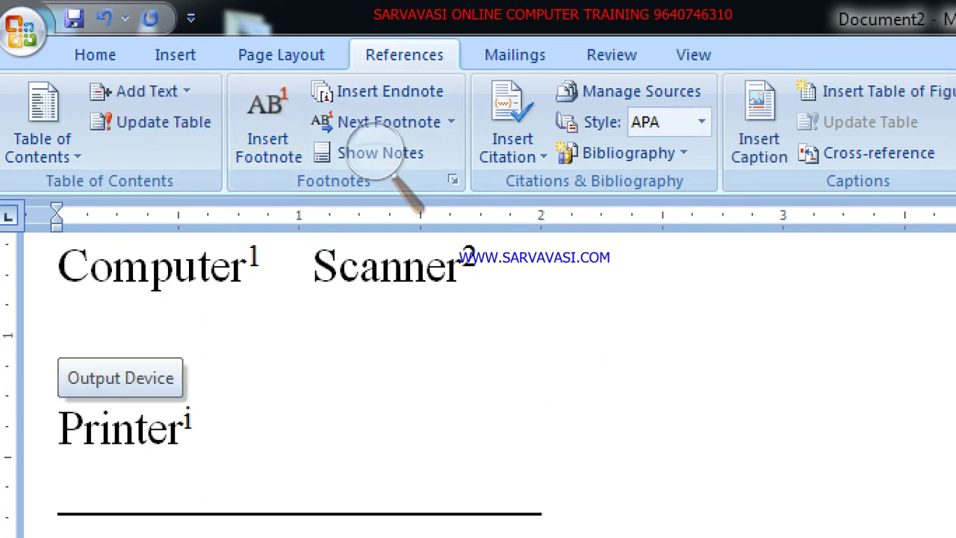
Step: Switch endnote numbering to the *, †, ‡, § format so Printer's endnote shows an asterisk
{"action": "left_click", "coordinate": [193, 428]}
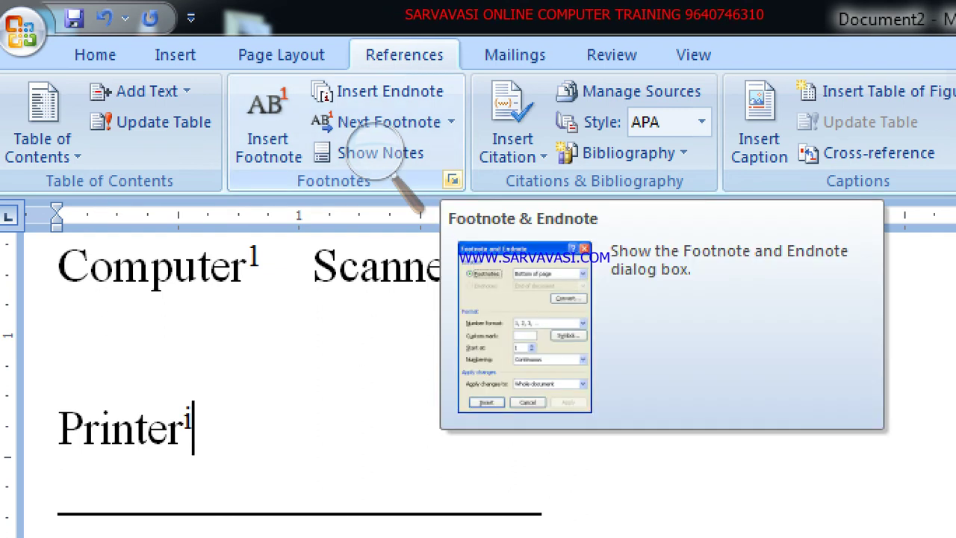
{"action": "left_click", "coordinate": [453, 179]}
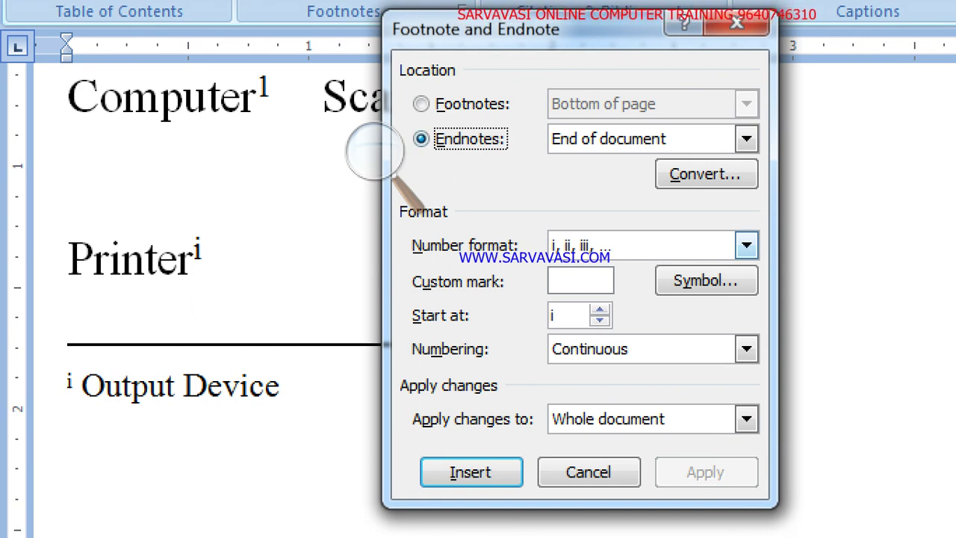
{"action": "left_click", "coordinate": [746, 245]}
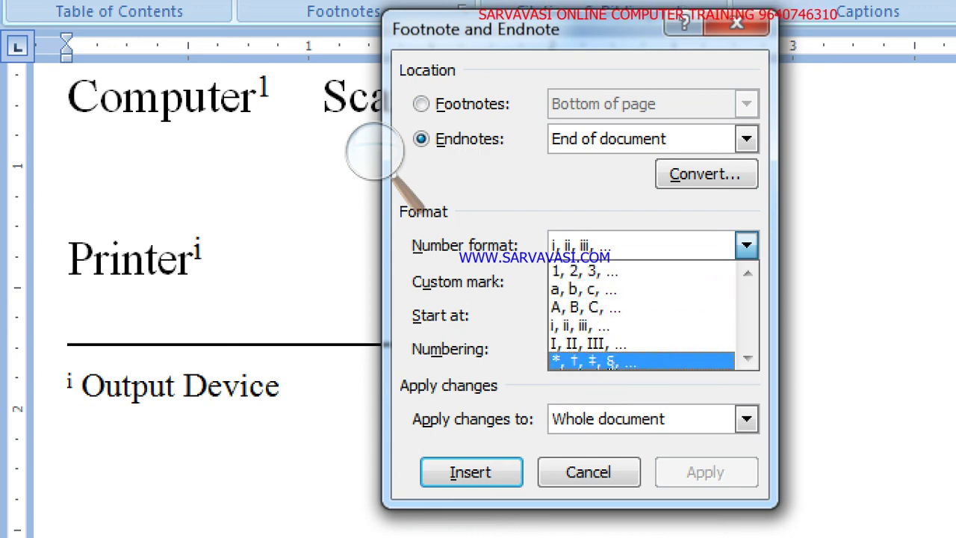
{"action": "left_click", "coordinate": [593, 361]}
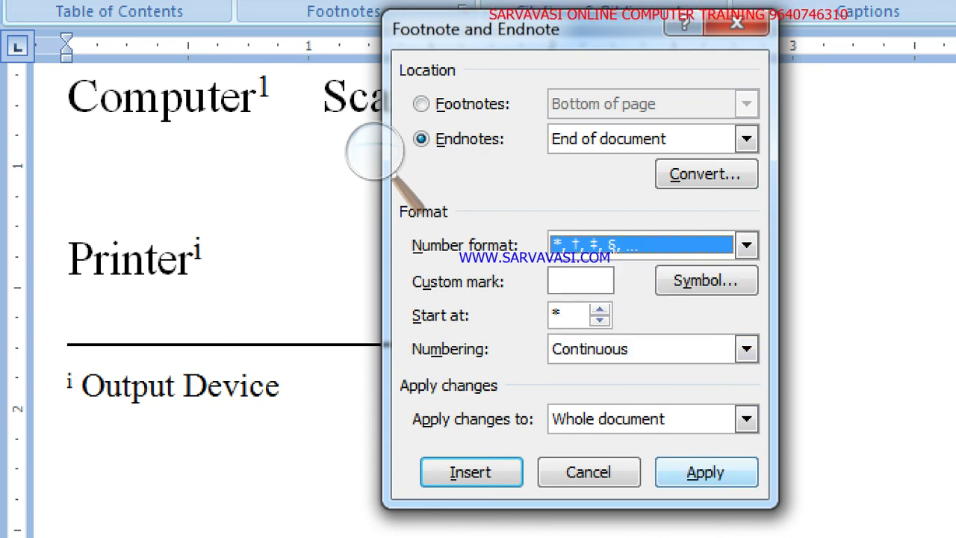
{"action": "left_click", "coordinate": [705, 472]}
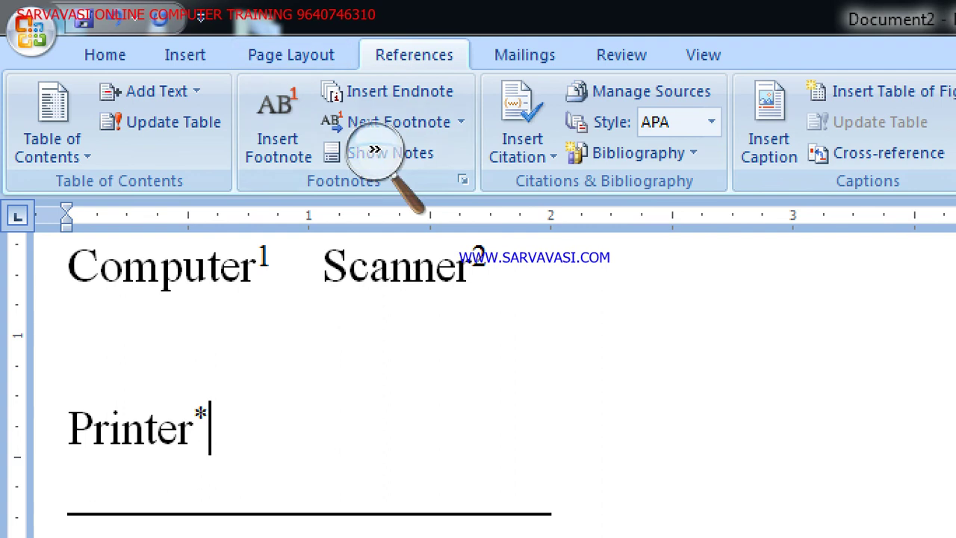
{"action": "left_click", "coordinate": [461, 180]}
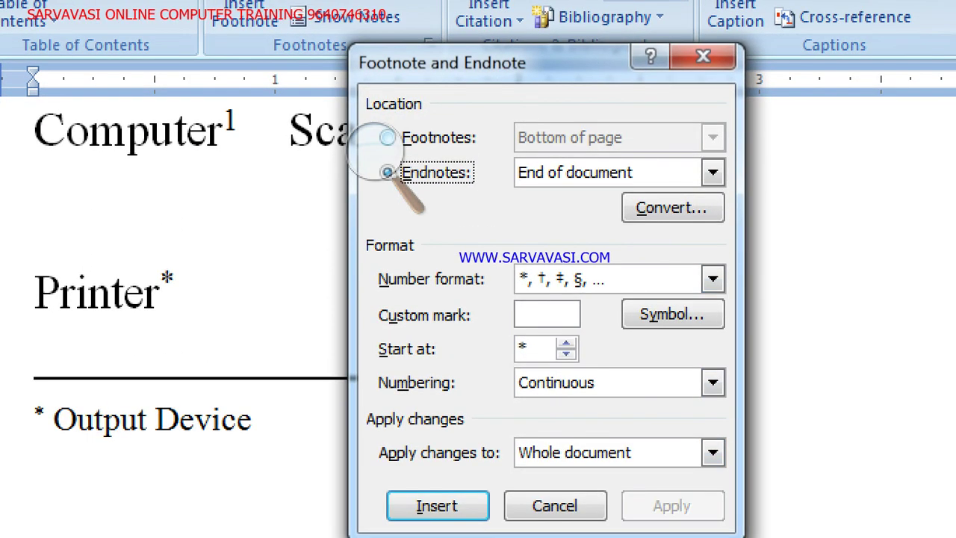
Step: Change the footnote number format to A, B, C so Computer and Scanner read A and B
{"action": "left_click", "coordinate": [421, 273]}
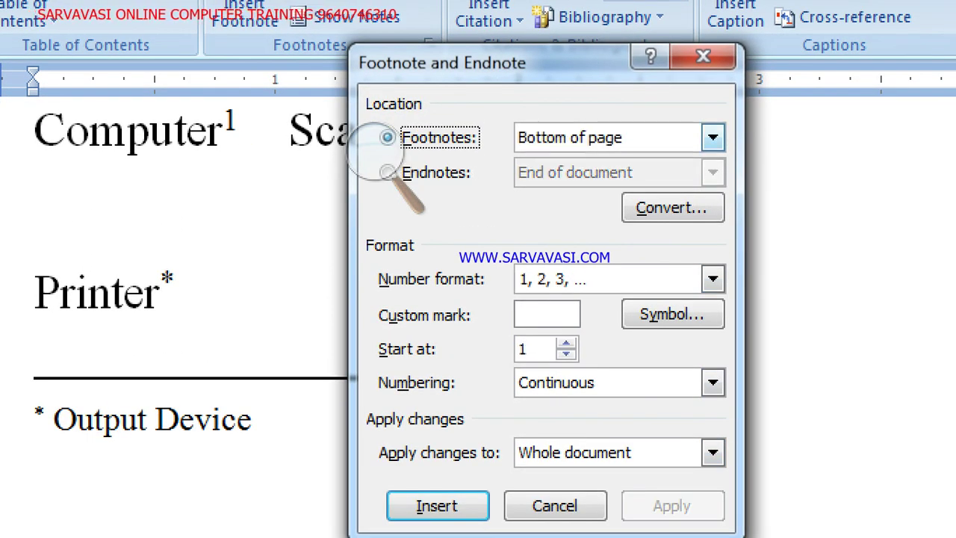
{"action": "left_click", "coordinate": [713, 279]}
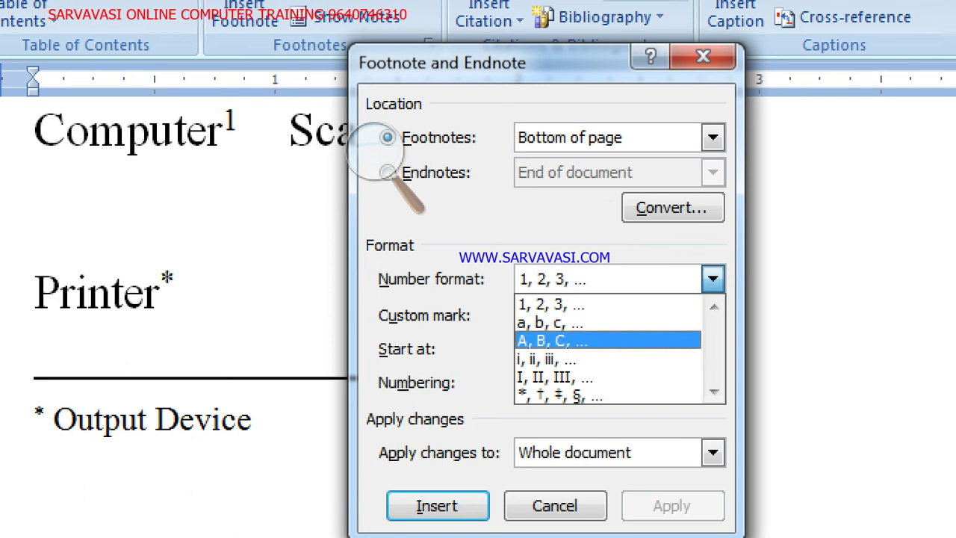
{"action": "key", "text": "Down"}
{"action": "key", "text": "Return"}
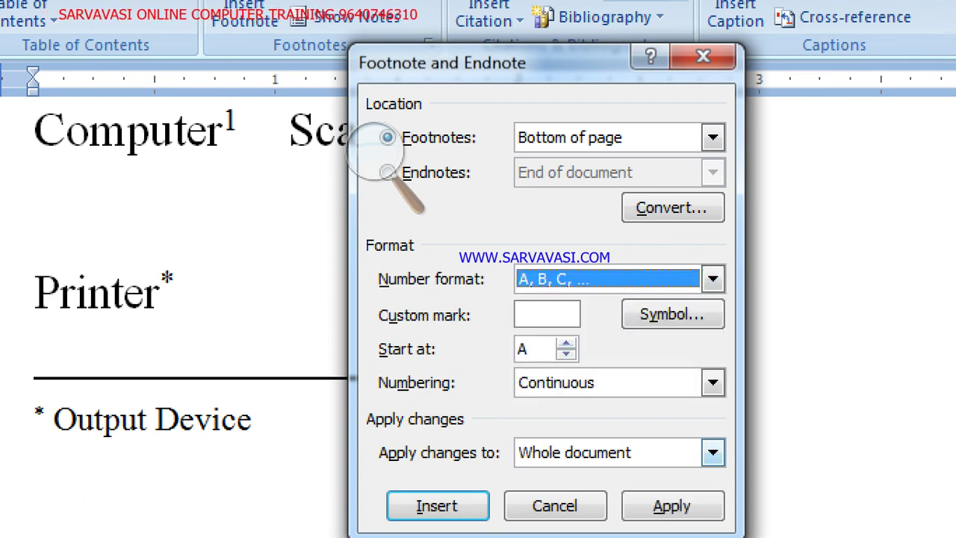
{"action": "key", "text": "Return"}
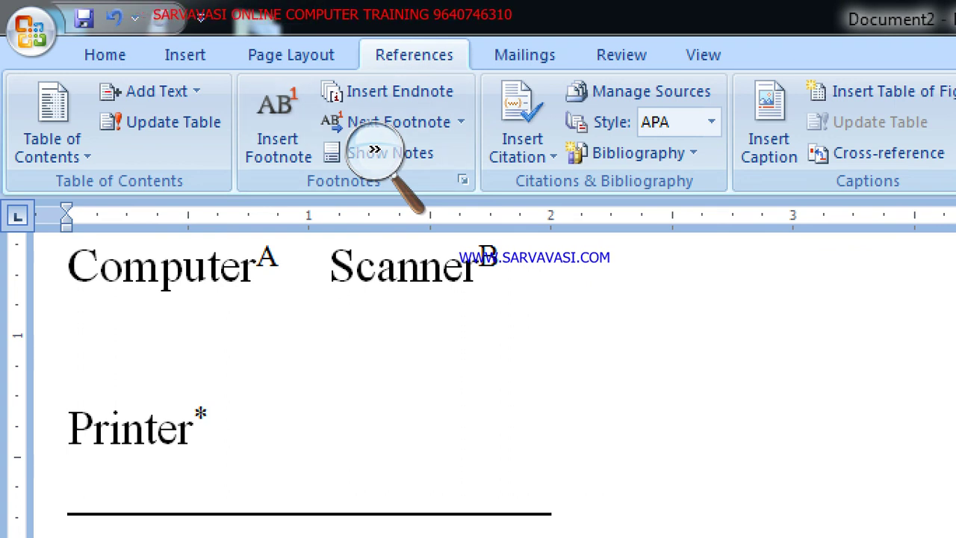
{"action": "left_click", "coordinate": [374, 149]}
{"action": "left_click", "coordinate": [367, 169]}
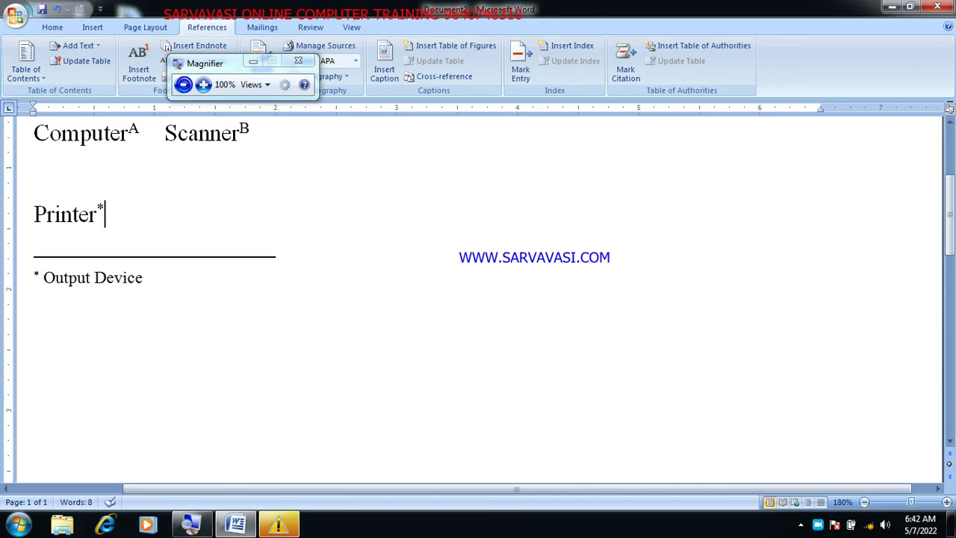